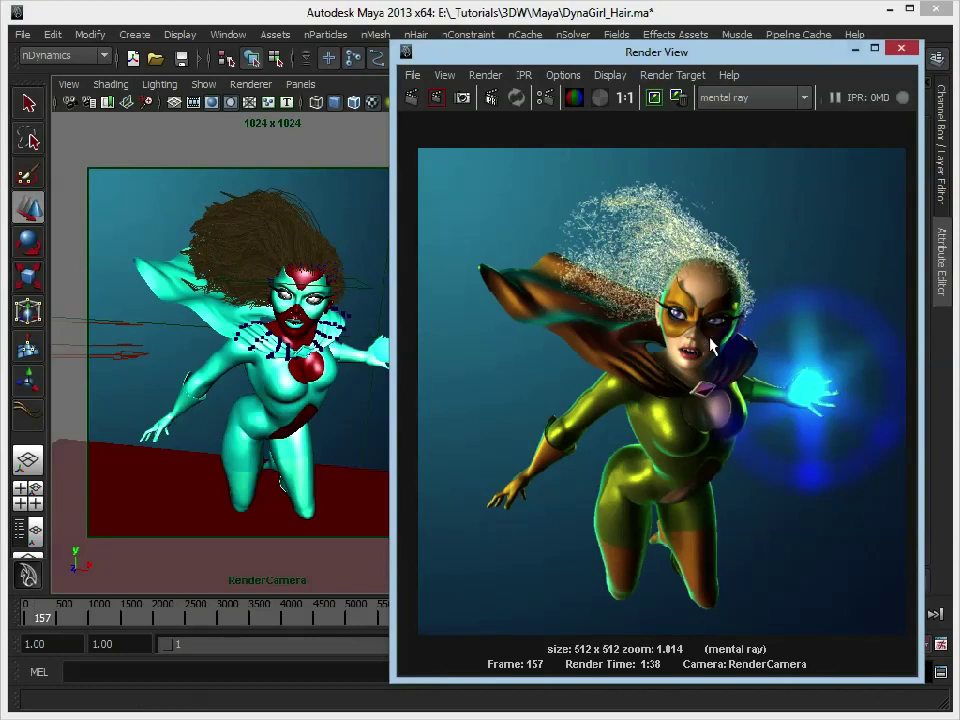
# - Select DynaGirl's hair and show hairSystemShape1's Hairs Per Clump (10) and Clump Width (3.0) attributes
pyautogui.click(855, 49)
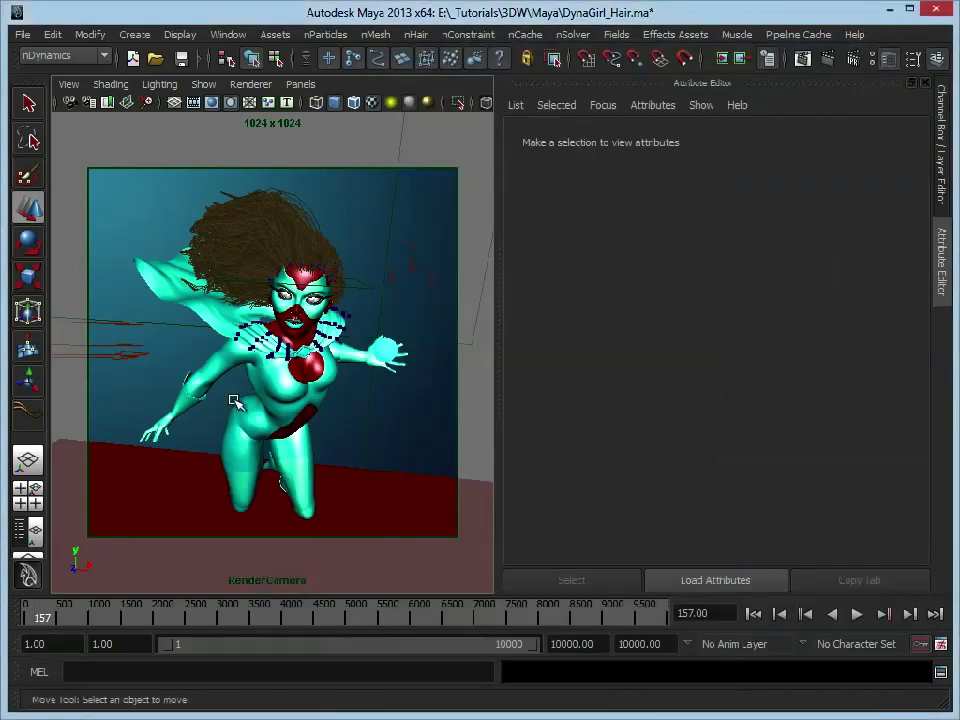
pyautogui.click(265, 208)
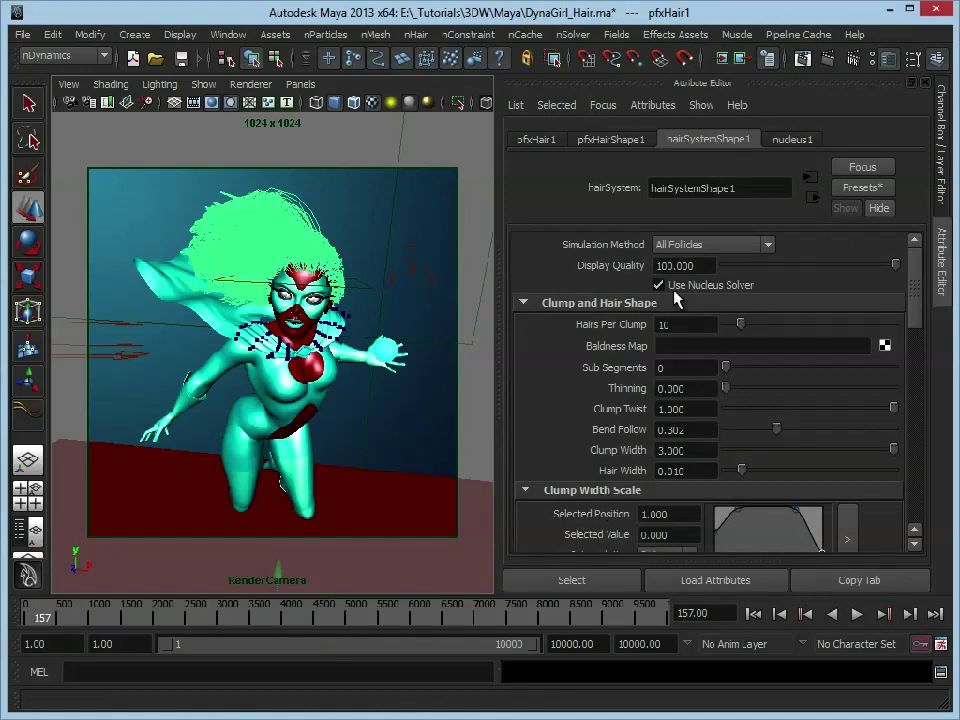
pyautogui.click(668, 324)
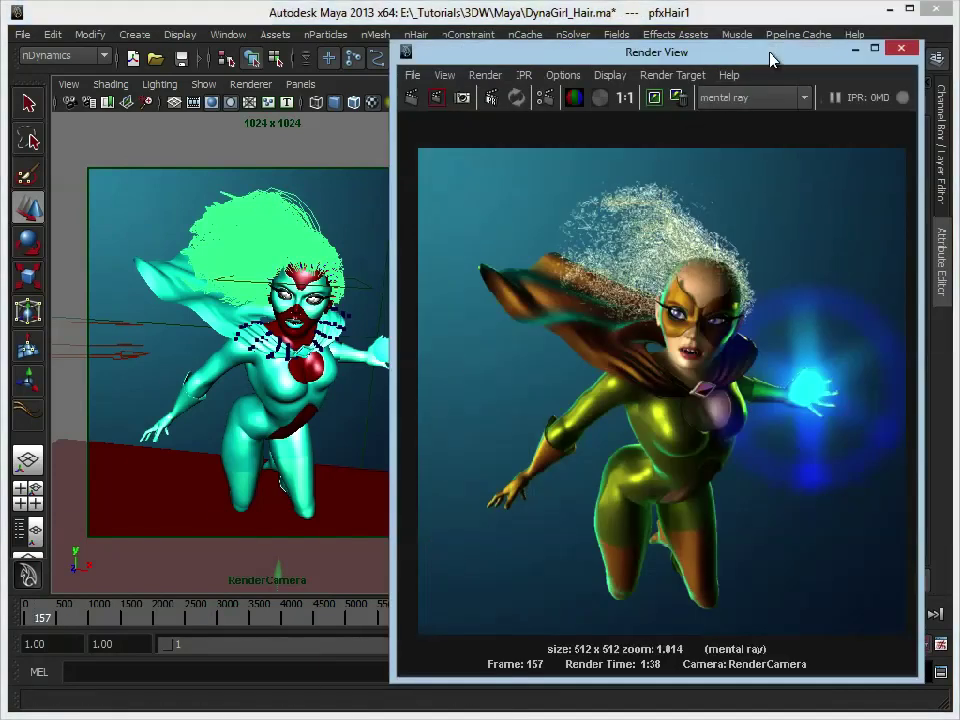
pyautogui.moveTo(770, 60); pyautogui.dragTo(413, 58)
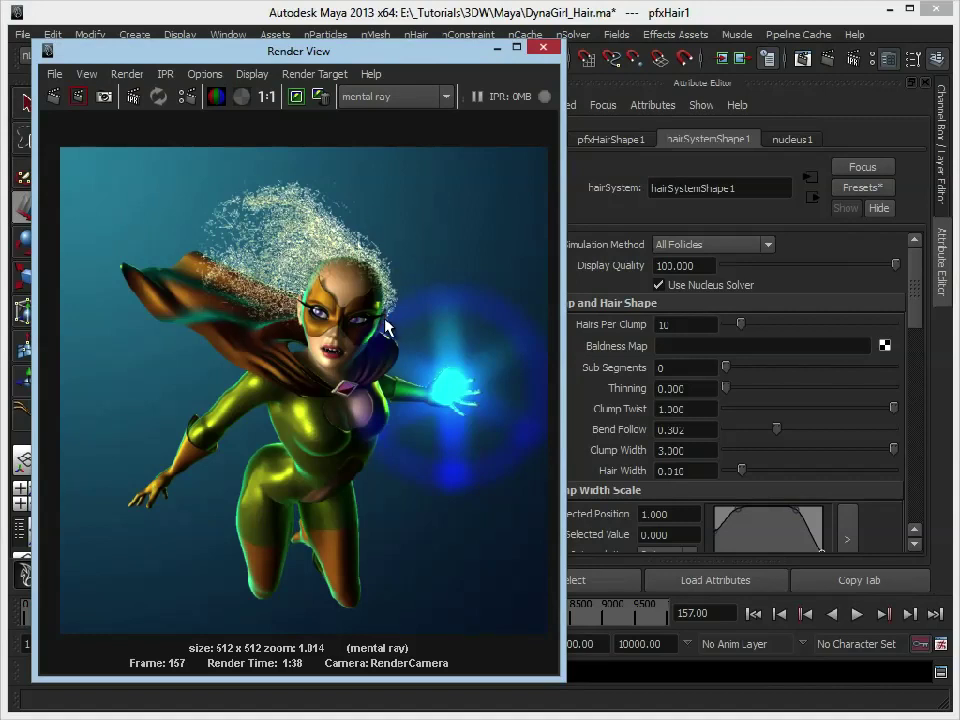
pyautogui.moveTo(681, 322); pyautogui.dragTo(636, 326)
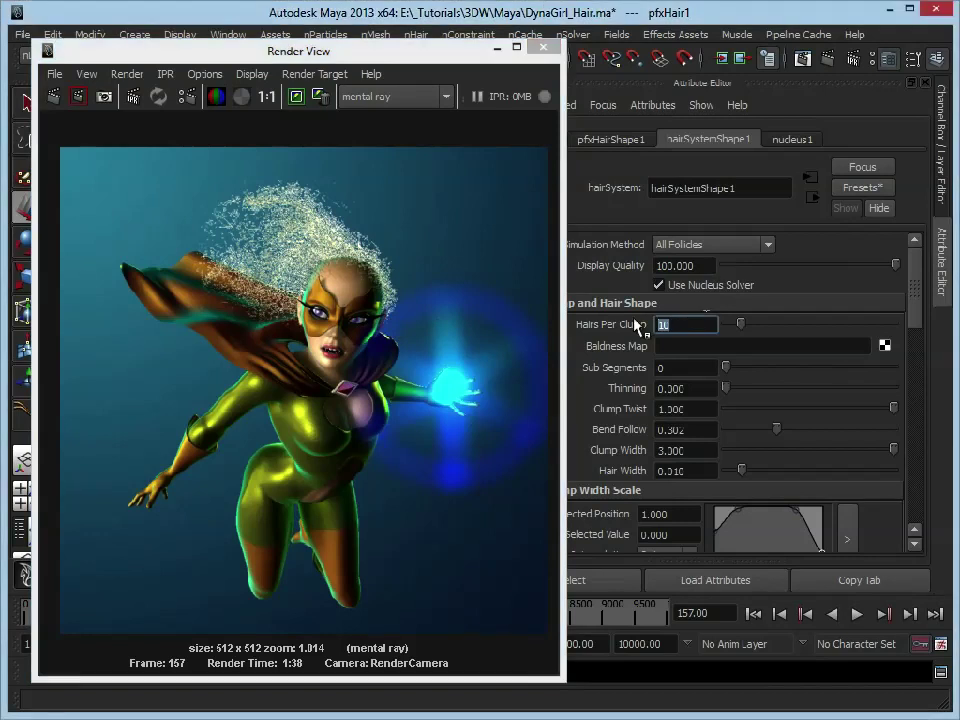
pyautogui.click(496, 53)
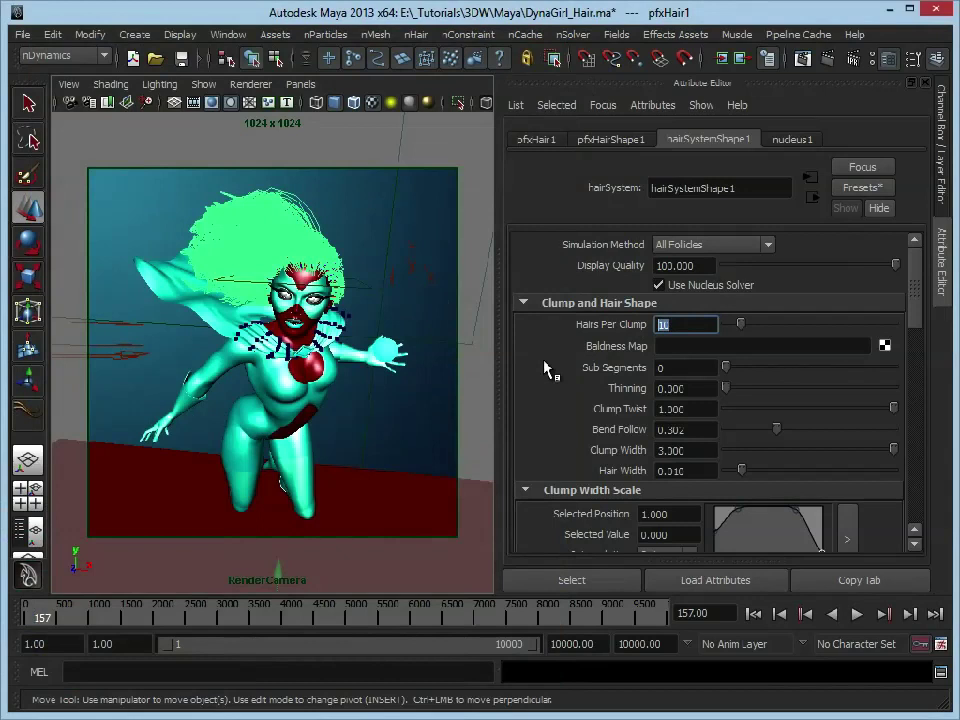
# - Change Hairs Per Clump from 10 to 50
pyautogui.moveTo(683, 324); pyautogui.dragTo(624, 327)
pyautogui.write('50')
pyautogui.press('Return')
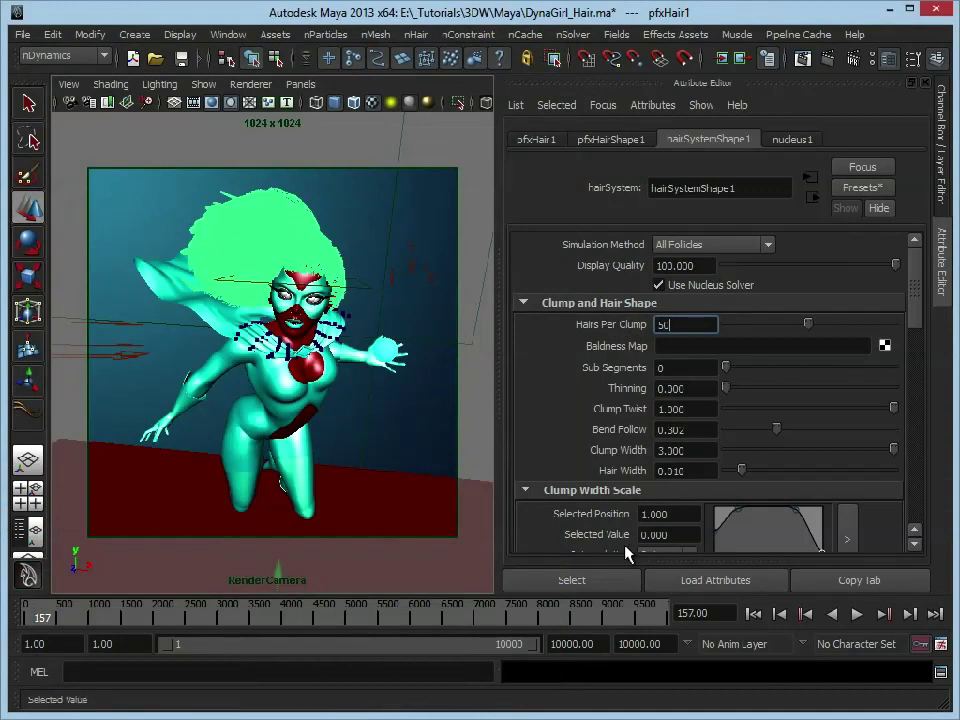
# - Lower the hair system's Display Quality to about 33.88
pyautogui.click(569, 582)
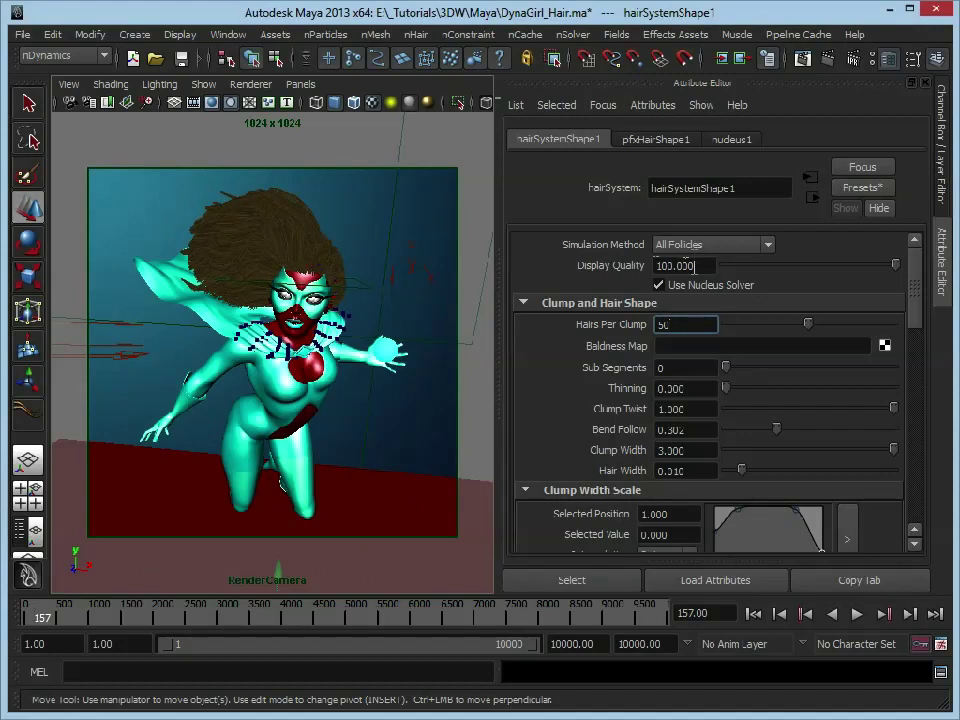
pyautogui.moveTo(895, 265); pyautogui.dragTo(776, 276)
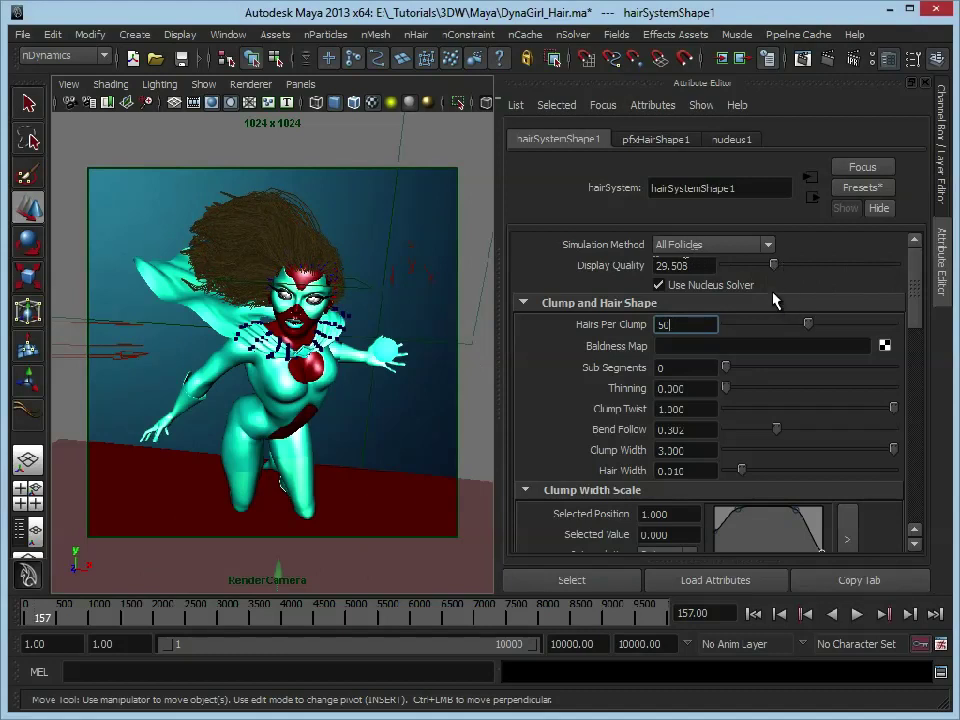
pyautogui.moveTo(775, 267)
pyautogui.mouseDown()
pyautogui.moveTo(850, 265)
pyautogui.moveTo(664, 253)
pyautogui.moveTo(898, 262)
pyautogui.moveTo(679, 255)
pyautogui.moveTo(794, 252)
pyautogui.moveTo(783, 253)
pyautogui.mouseUp()
# - Set Hair Width to 0.02
pyautogui.keyDown('ctrl'); pyautogui.moveTo(670, 409); pyautogui.dragTo(686, 409); pyautogui.keyUp('ctrl')
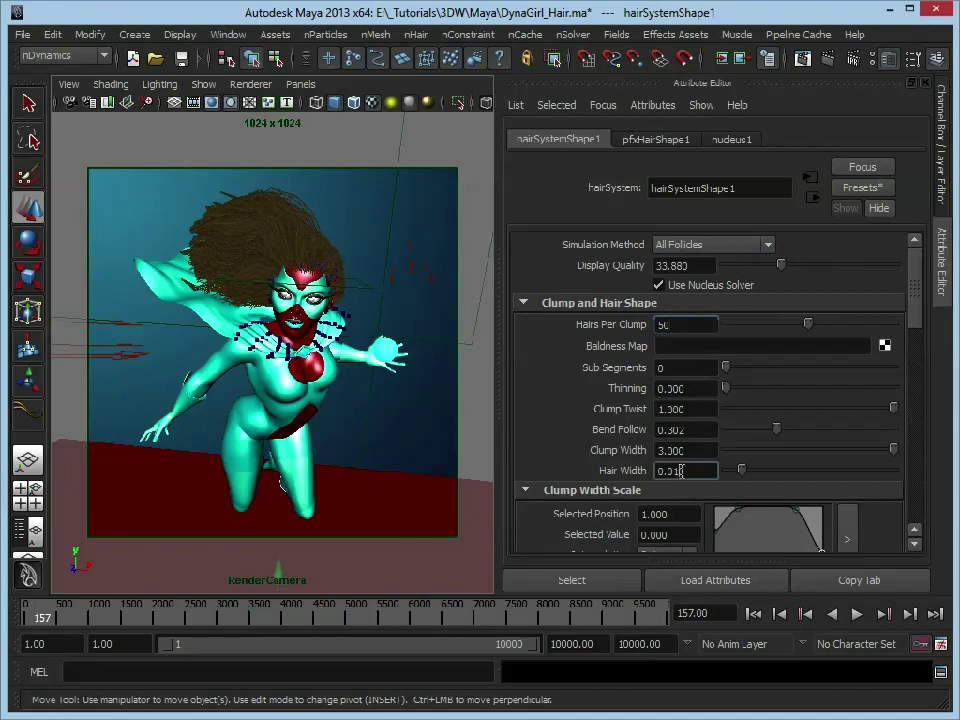
pyautogui.click(679, 470)
pyautogui.write('0.02')
pyautogui.press('Return')
# - Add a Hair Width Scale ramp point and move the full-width point to about 0.487
pyautogui.moveTo(913, 300); pyautogui.dragTo(914, 305)
pyautogui.scroll(-6, 853, 328)
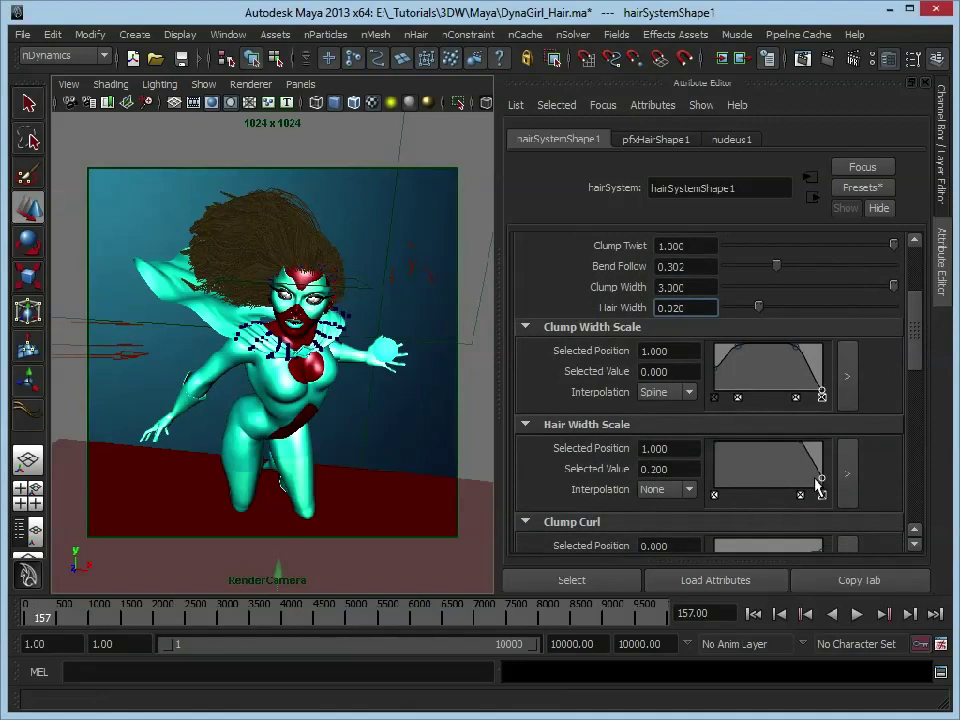
pyautogui.moveTo(822, 479)
pyautogui.mouseDown()
pyautogui.moveTo(834, 495)
pyautogui.moveTo(825, 488)
pyautogui.mouseUp()
pyautogui.moveTo(801, 448); pyautogui.dragTo(741, 437)
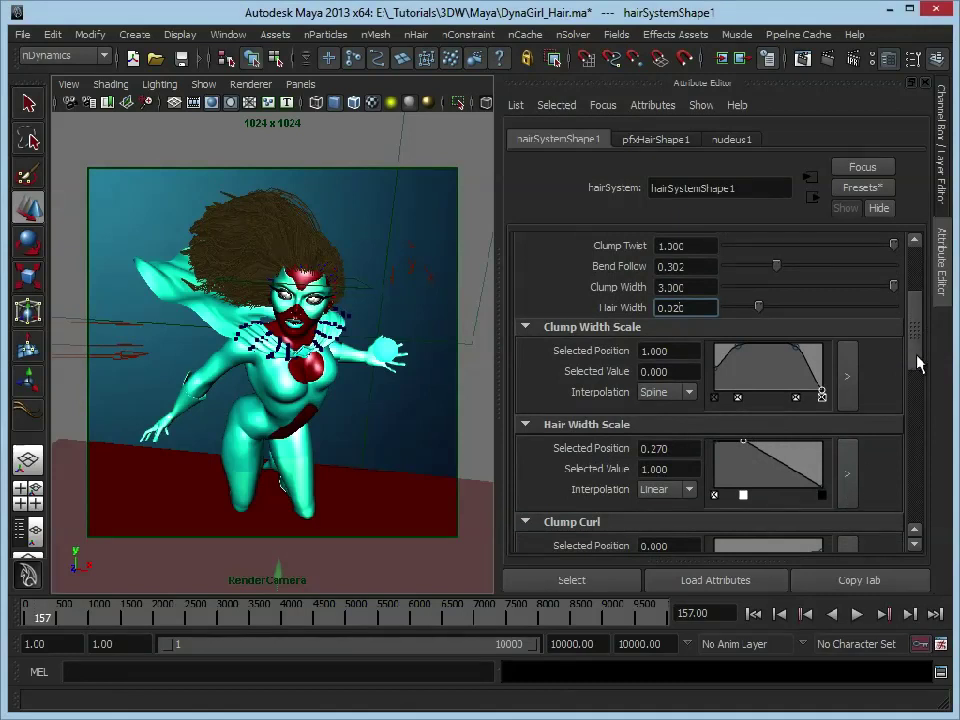
pyautogui.moveTo(745, 441); pyautogui.dragTo(767, 440)
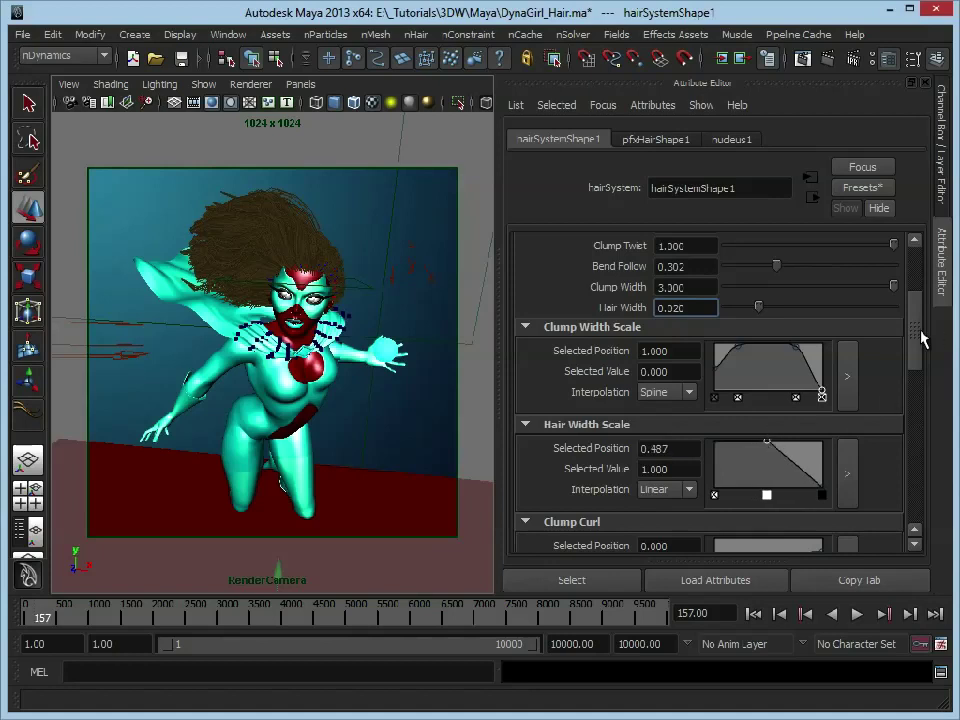
pyautogui.moveTo(921, 339)
pyautogui.mouseDown()
pyautogui.moveTo(912, 406)
pyautogui.moveTo(926, 484)
pyautogui.mouseUp()
pyautogui.scroll(2, 560, 380)
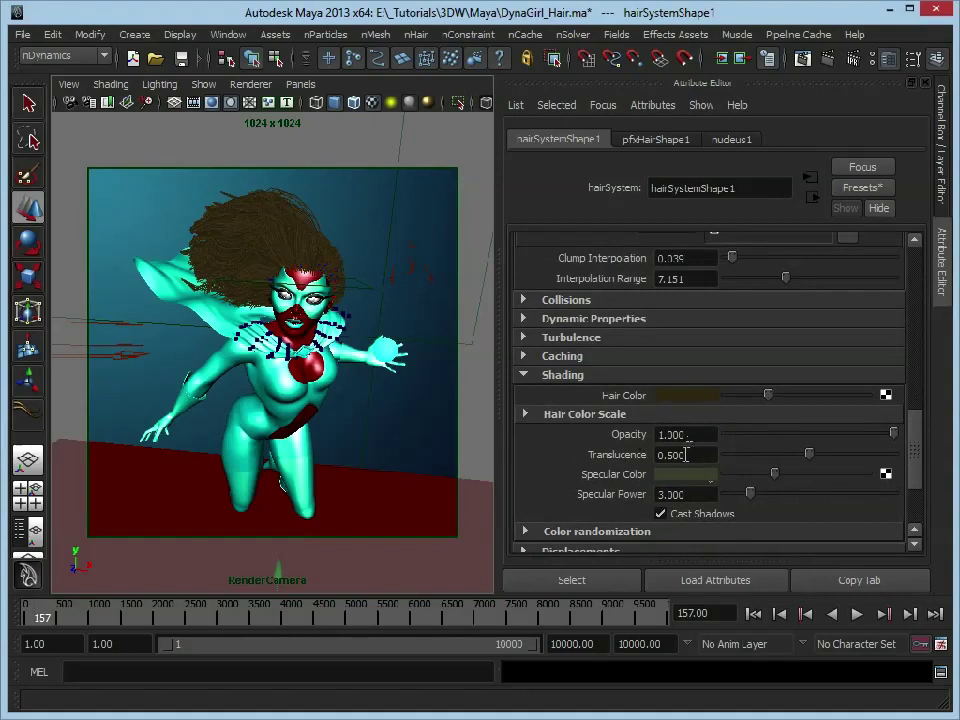
# - Add Hair Color Scale entries at 0.270 and at the tip end of the ramp
pyautogui.click(524, 415)
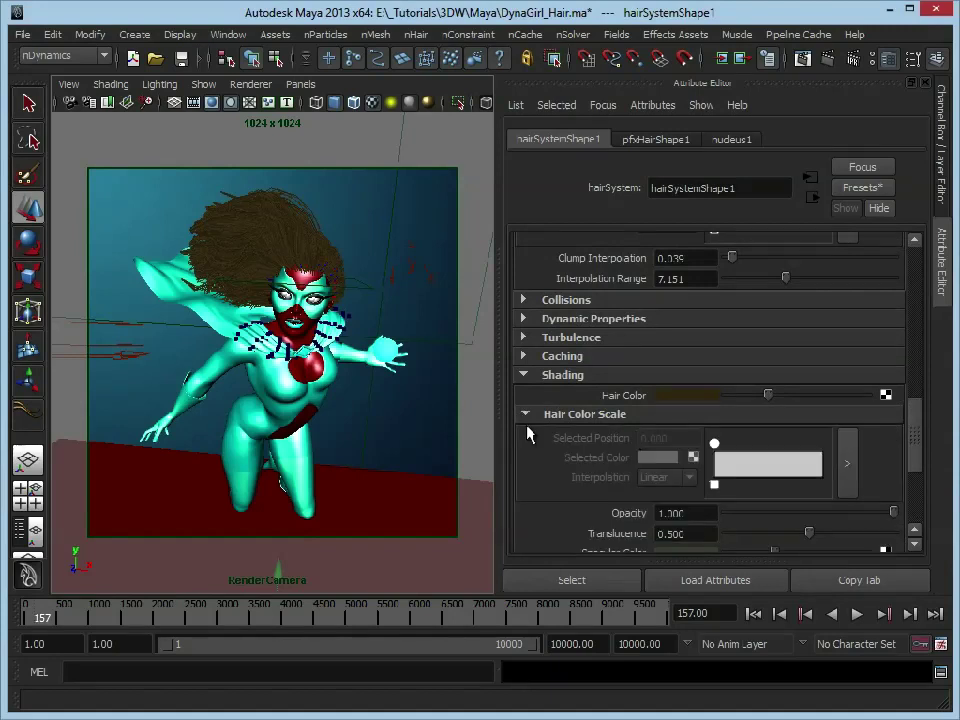
pyautogui.scroll(-2, 530, 434)
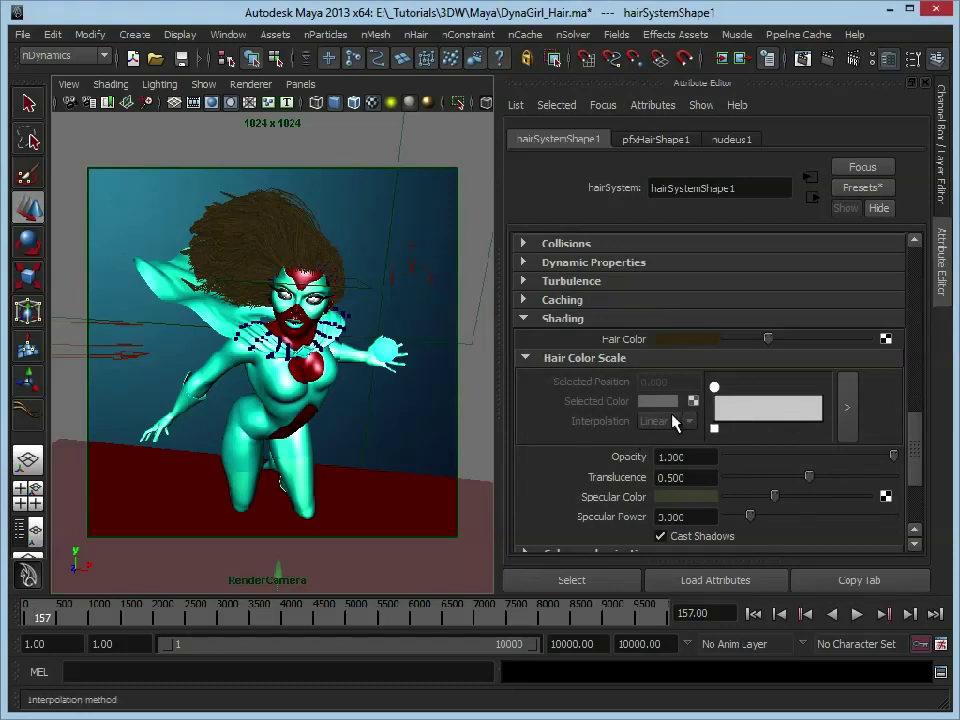
pyautogui.click(763, 414)
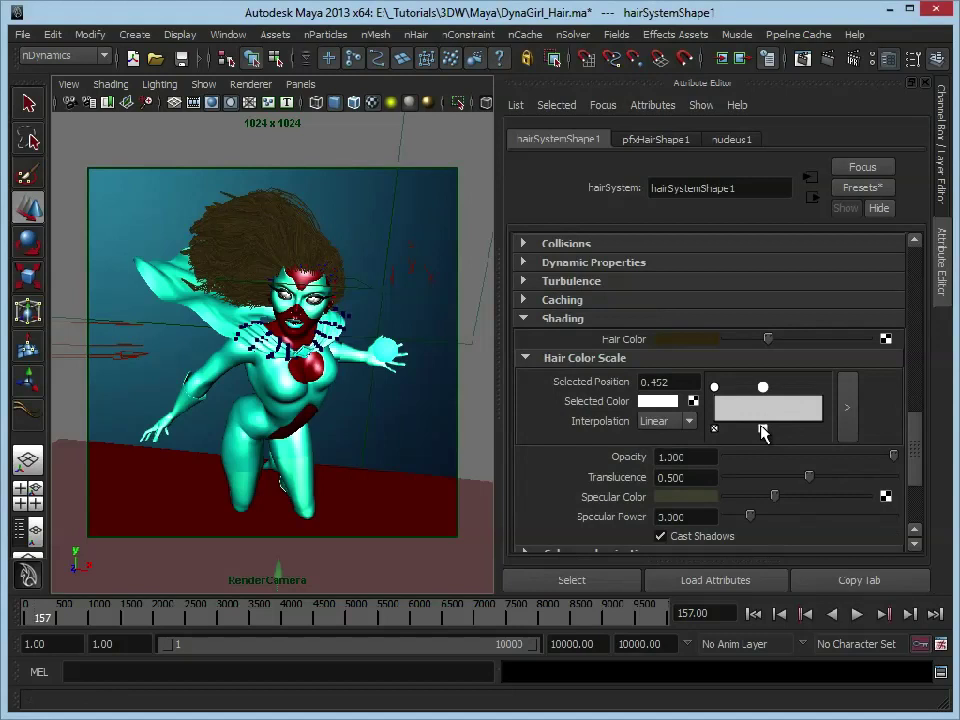
pyautogui.moveTo(763, 431); pyautogui.dragTo(741, 399)
pyautogui.click(811, 401)
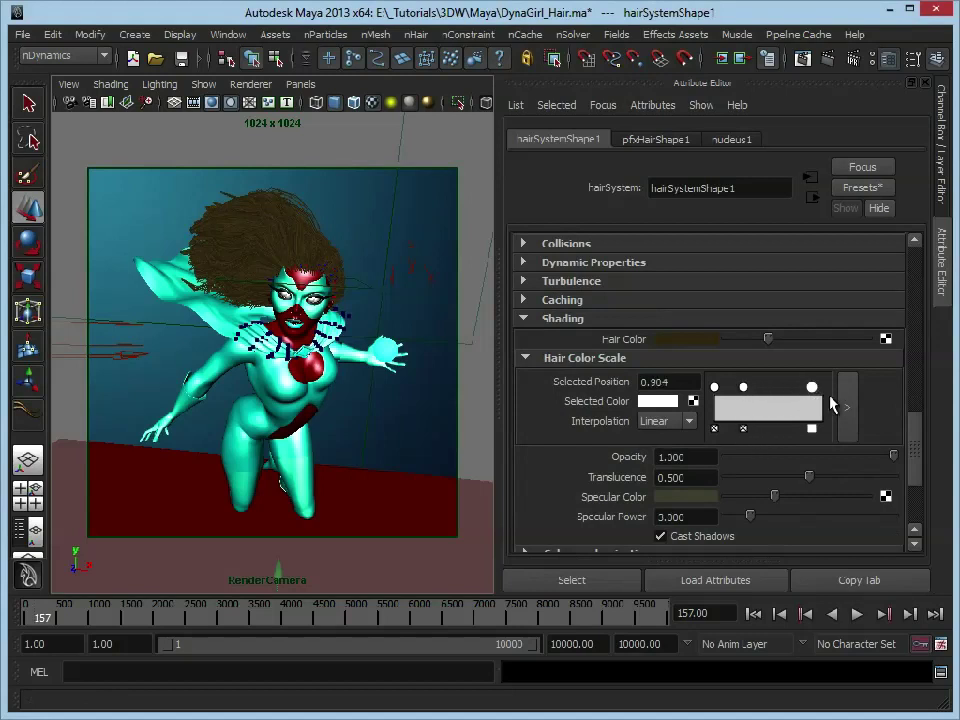
pyautogui.moveTo(830, 402); pyautogui.dragTo(824, 401)
# - Make the root colour entry dark grey and the 0.270 entry mid grey
pyautogui.click(714, 428)
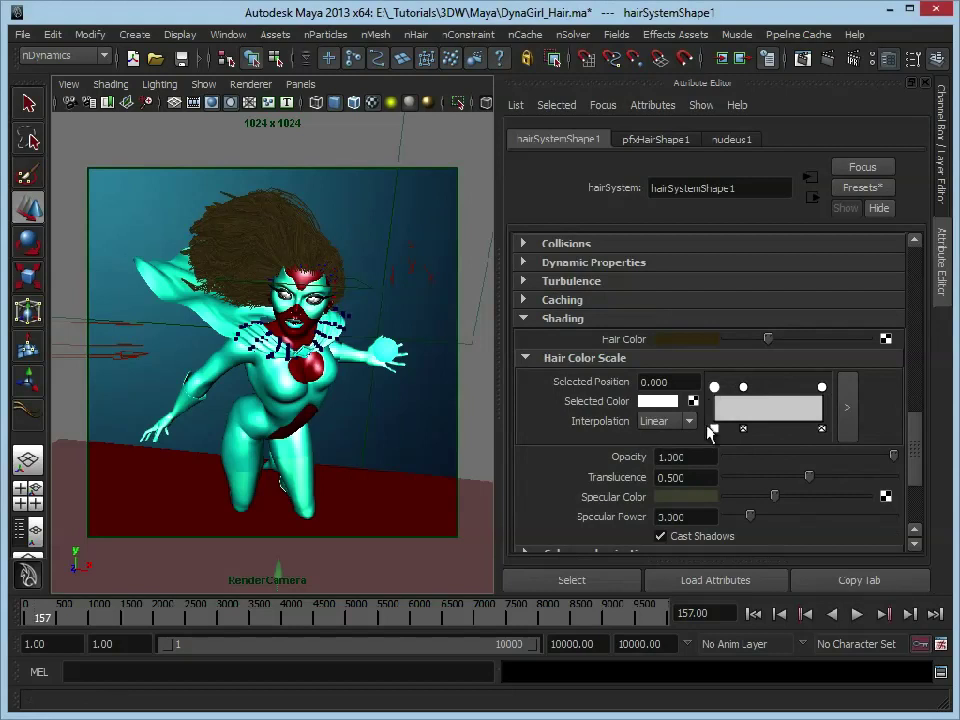
pyautogui.click(672, 401)
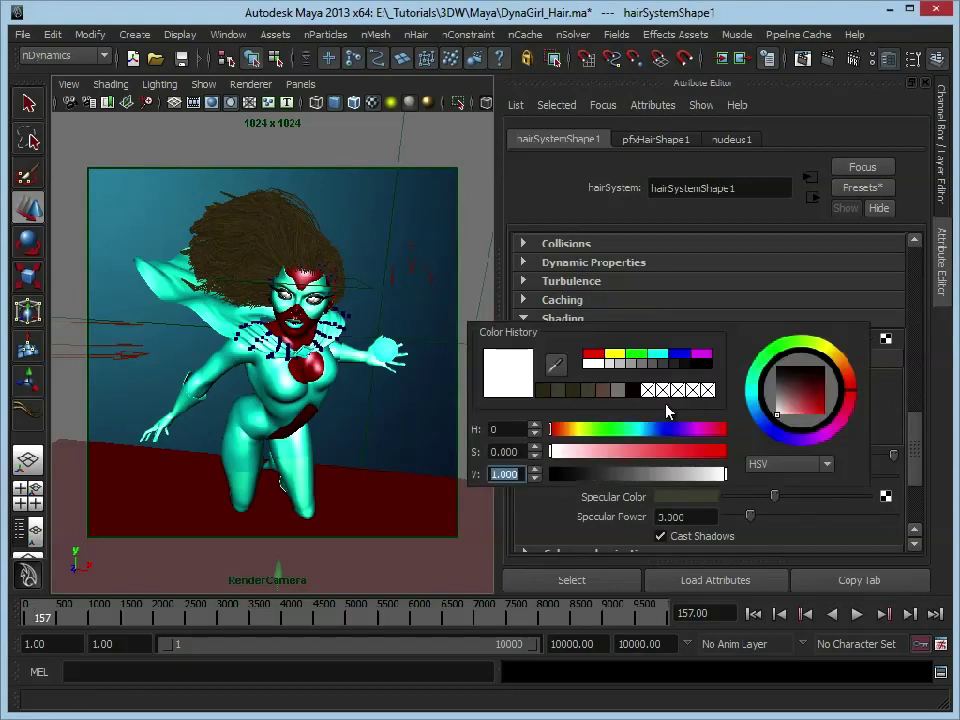
pyautogui.click(668, 366)
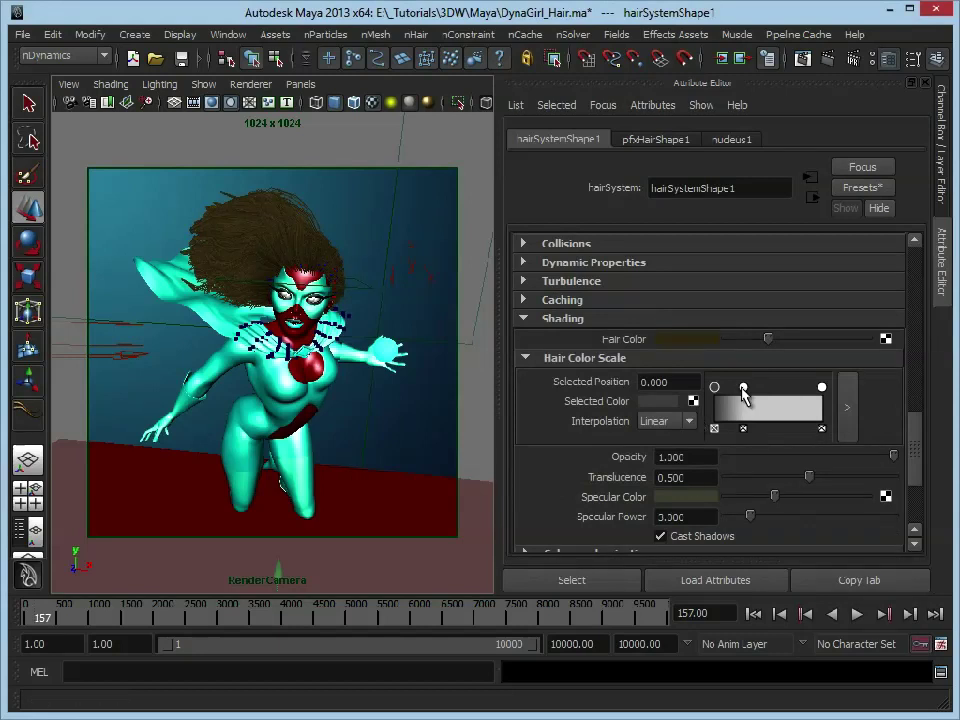
pyautogui.click(742, 387)
pyautogui.click(658, 401)
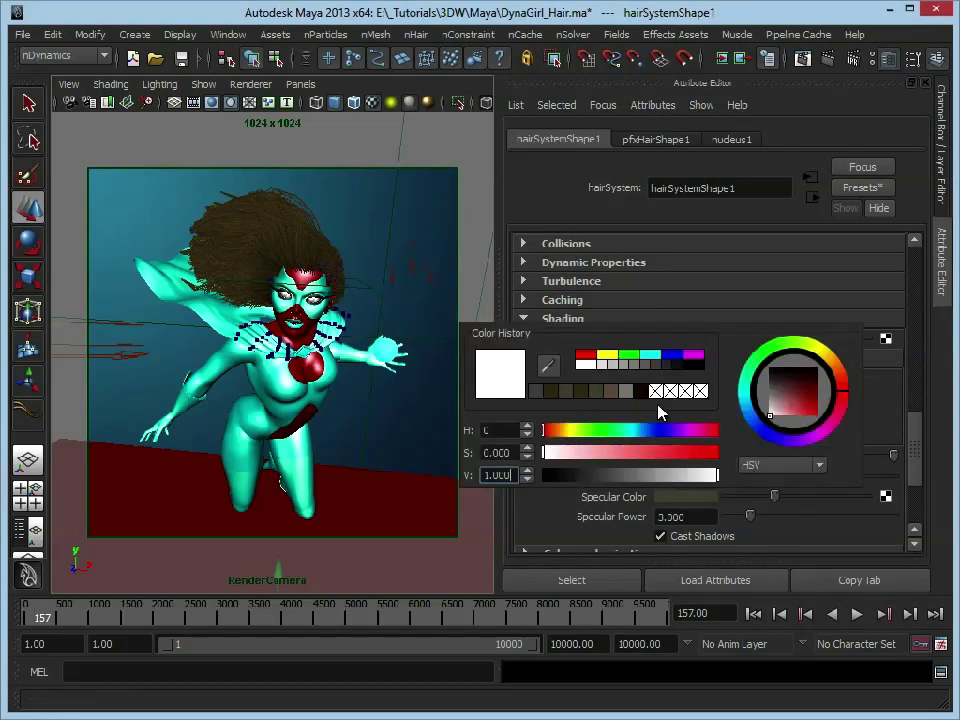
pyautogui.click(641, 366)
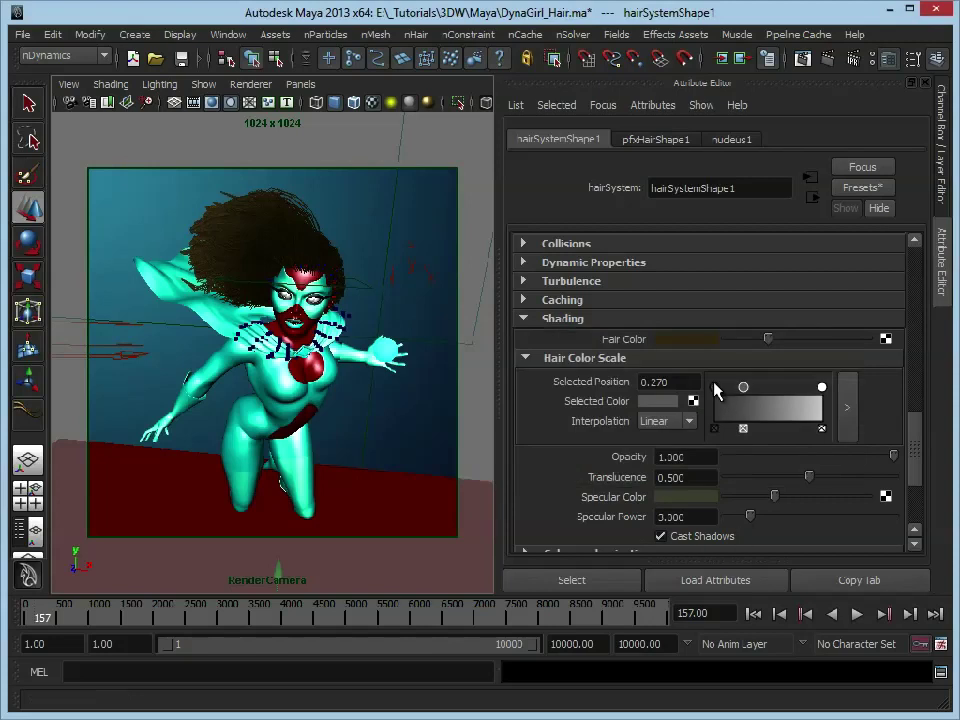
# - Darken the root hair colour slightly, then collapse the colour ramp and Shading sections
pyautogui.click(714, 387)
pyautogui.click(742, 388)
pyautogui.click(714, 387)
pyautogui.click(663, 401)
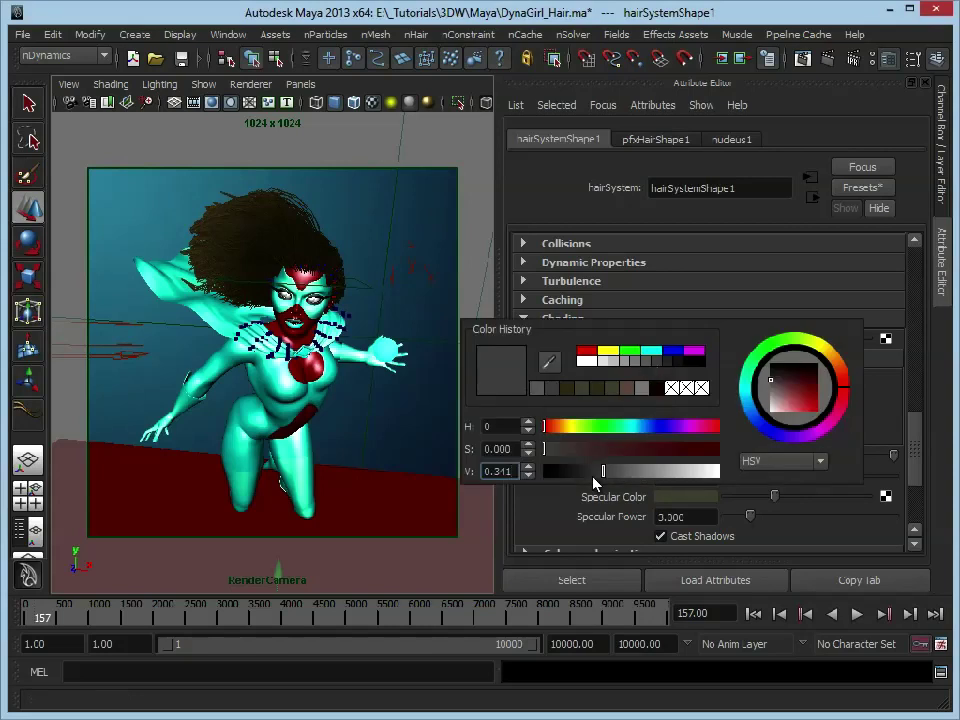
pyautogui.moveTo(602, 472); pyautogui.dragTo(592, 472)
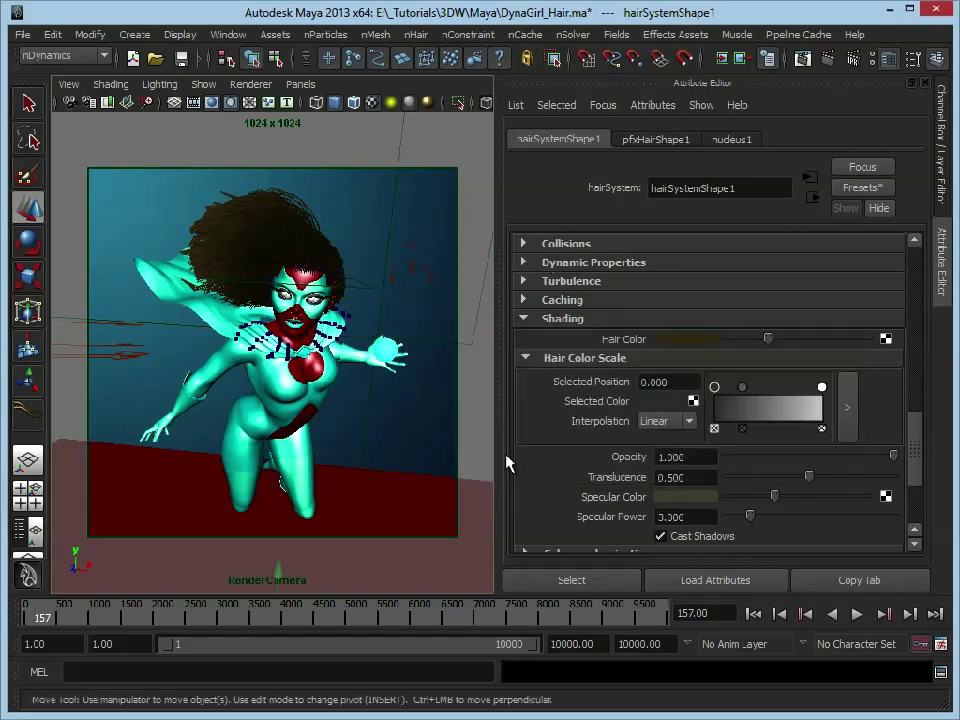
pyautogui.click(662, 360)
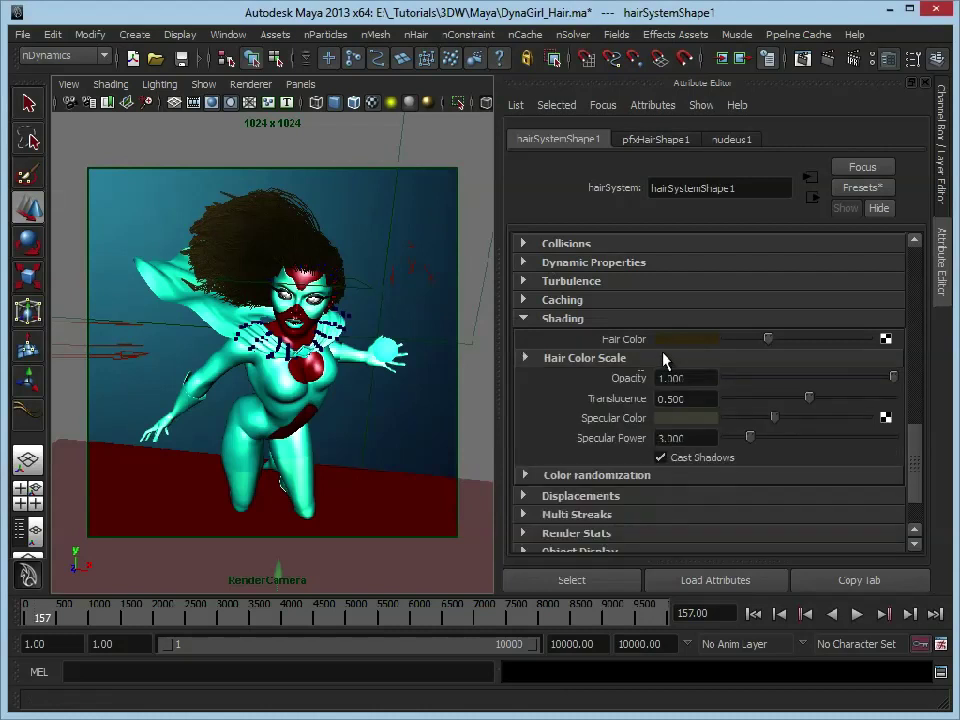
pyautogui.click(574, 360)
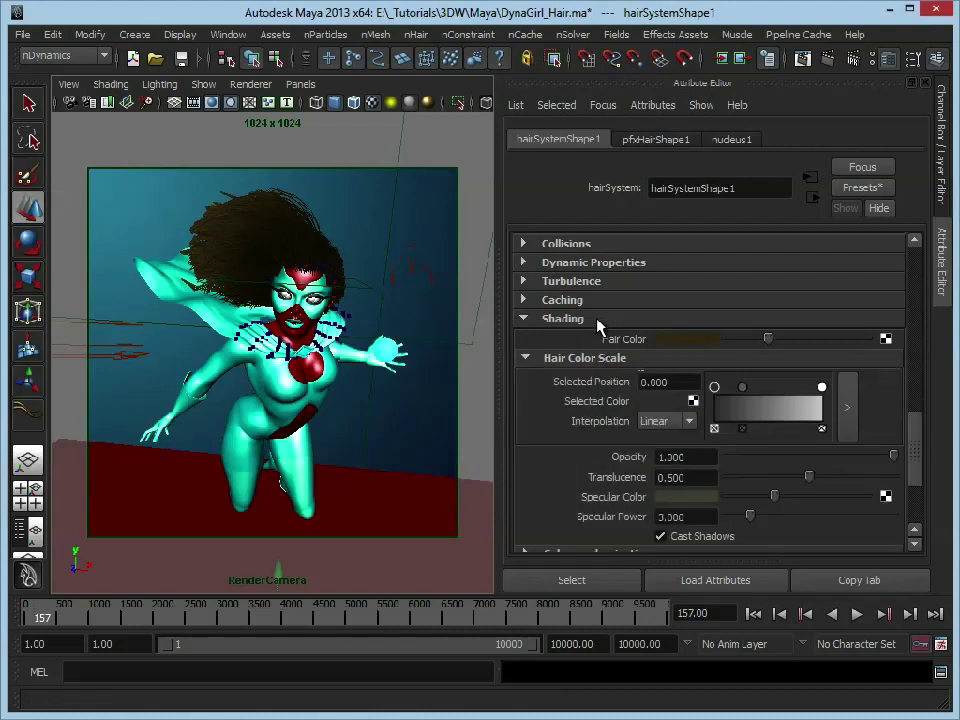
pyautogui.click(574, 360)
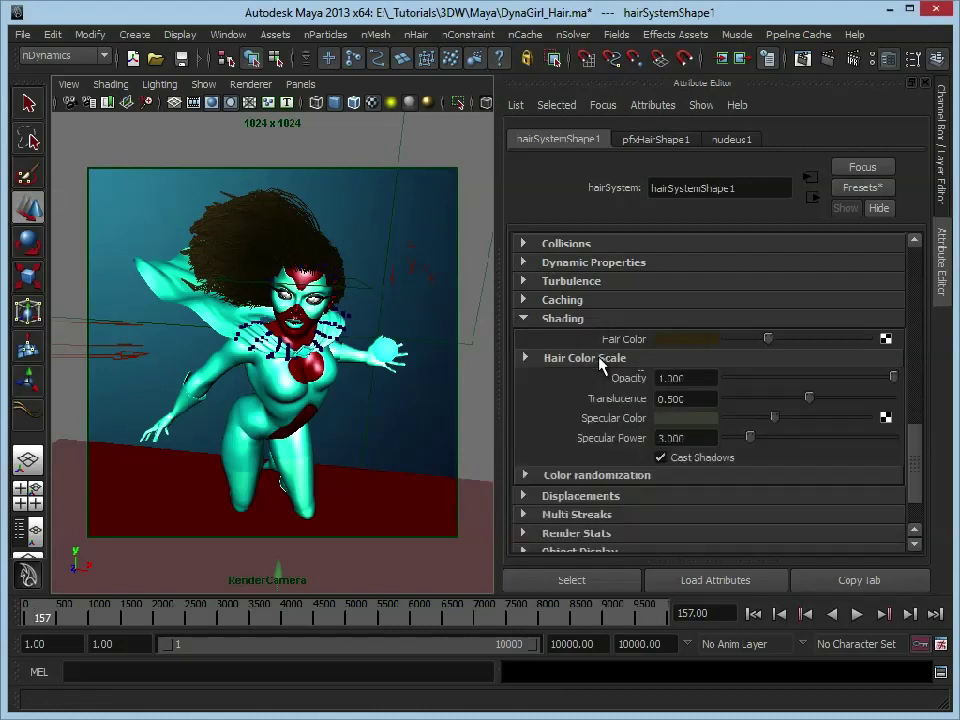
pyautogui.click(524, 318)
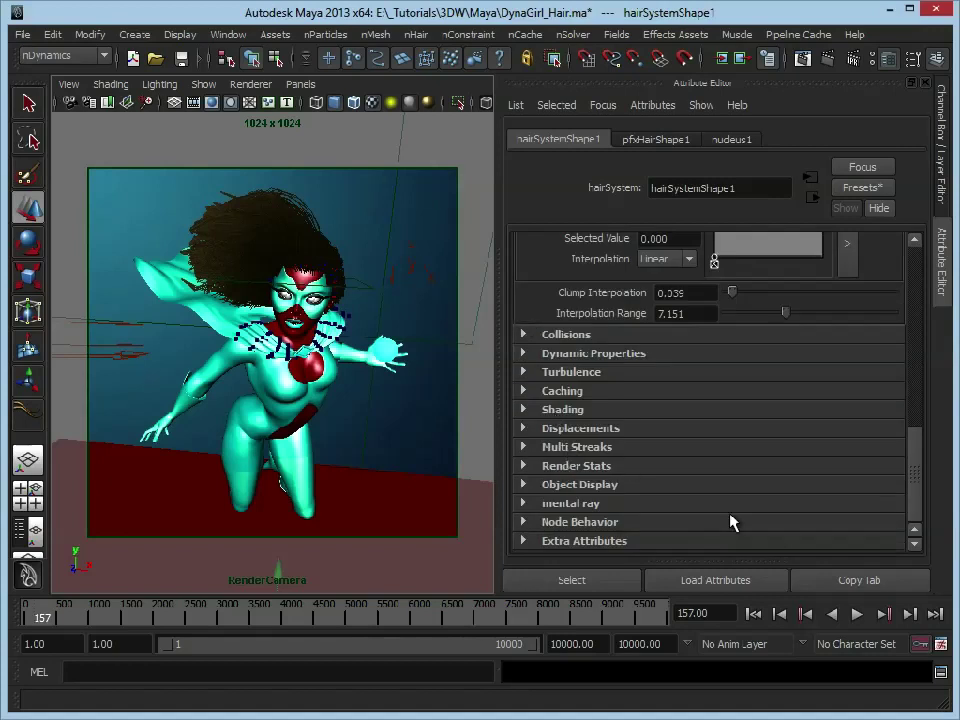
# - Expand the Multi Streaks section and set Multi Streaks to 2
pyautogui.scroll(10, 720, 430)
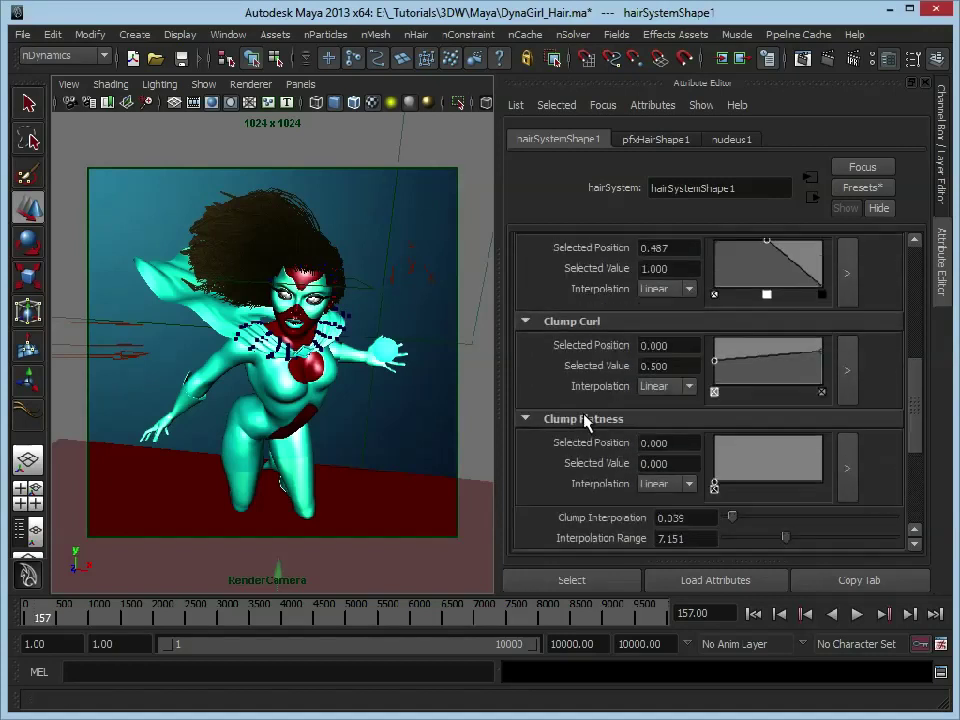
pyautogui.scroll(5, 610, 428)
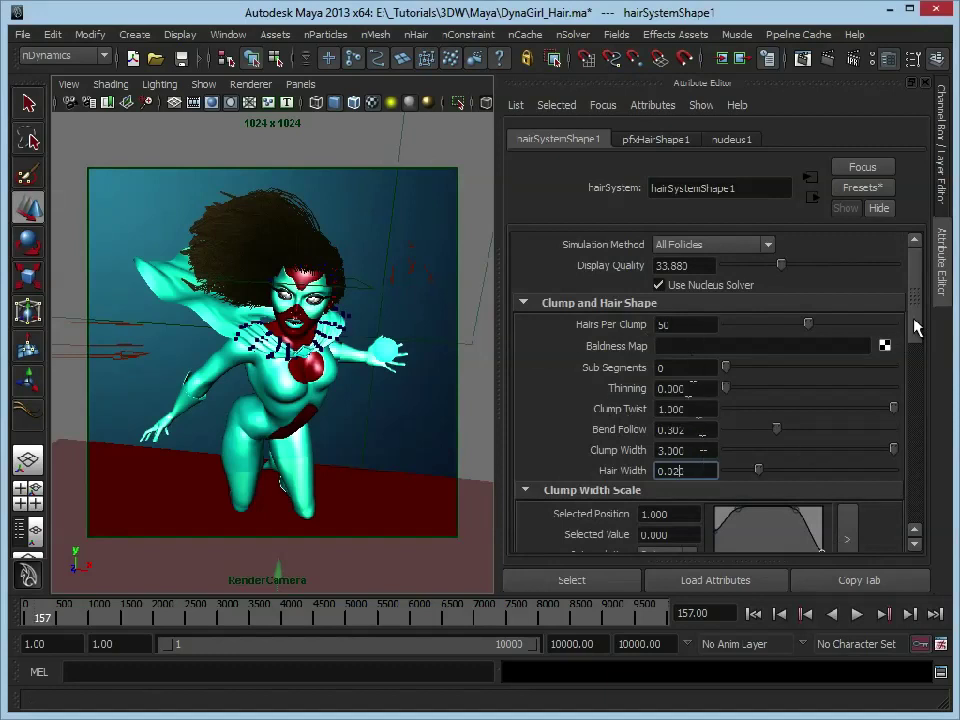
pyautogui.moveTo(913, 328); pyautogui.dragTo(921, 525)
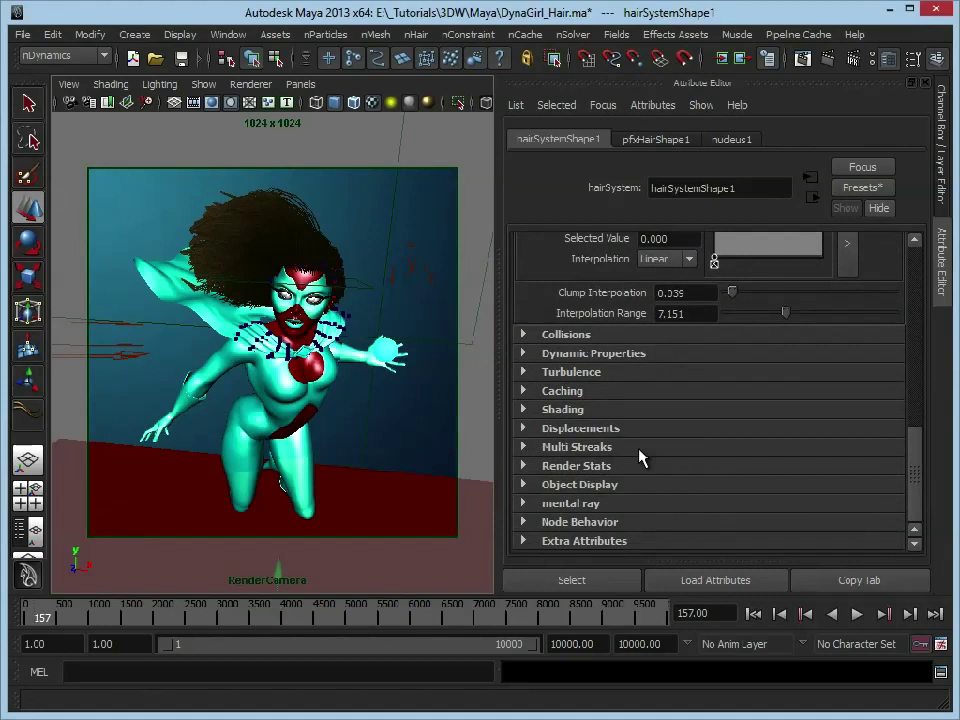
pyautogui.click(577, 447)
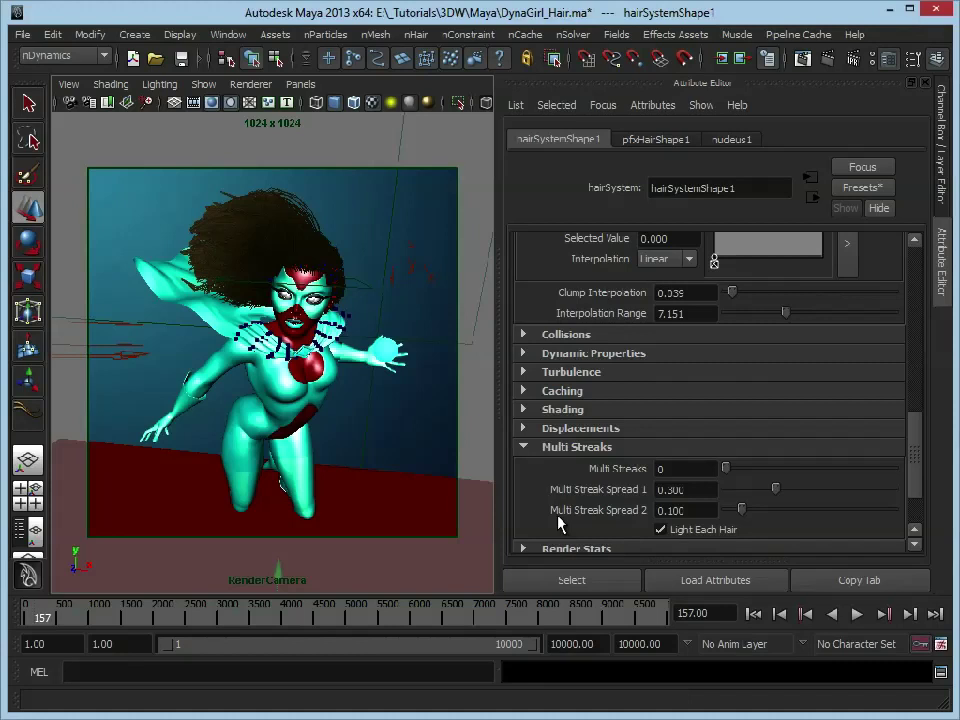
pyautogui.moveTo(725, 467); pyautogui.dragTo(749, 466)
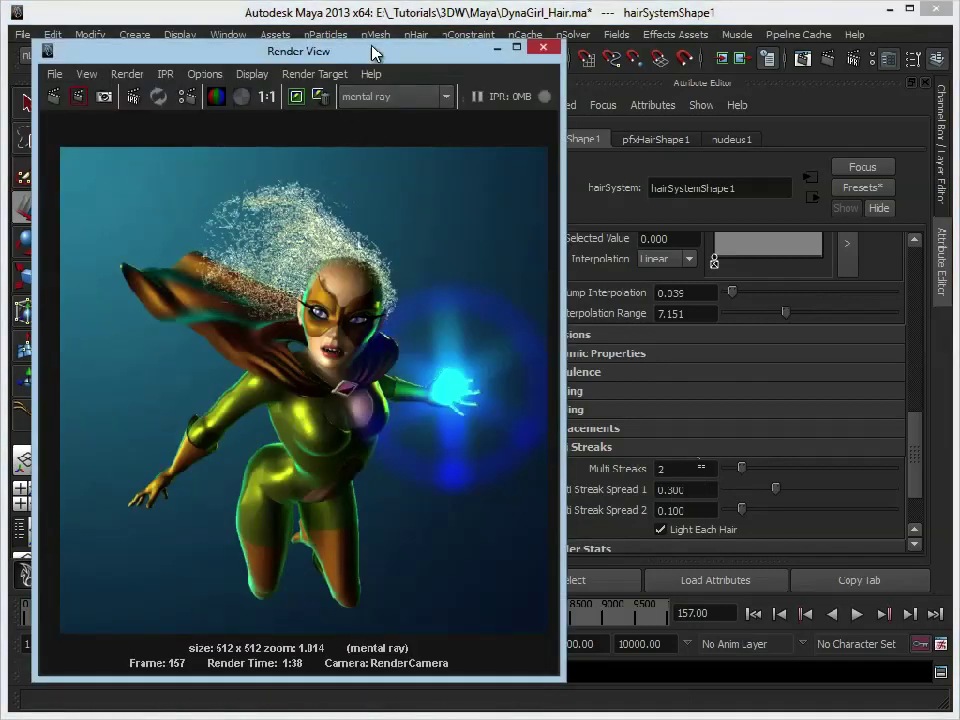
# - Keep the current render and compare it with the earlier stored dense-afro render
pyautogui.moveTo(381, 62); pyautogui.dragTo(383, 60)
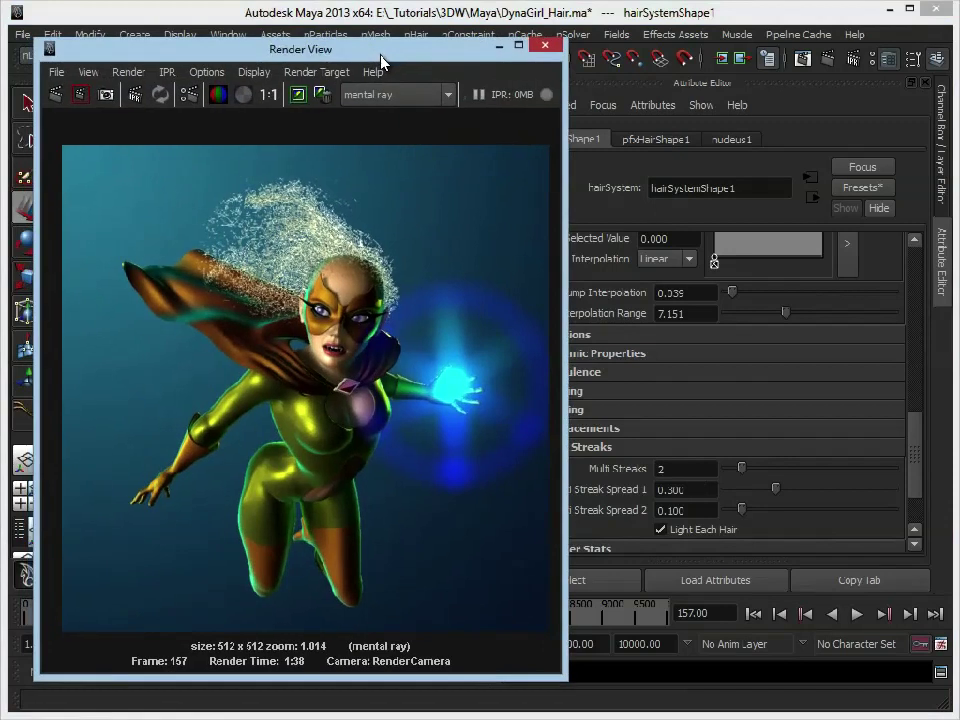
pyautogui.click(297, 96)
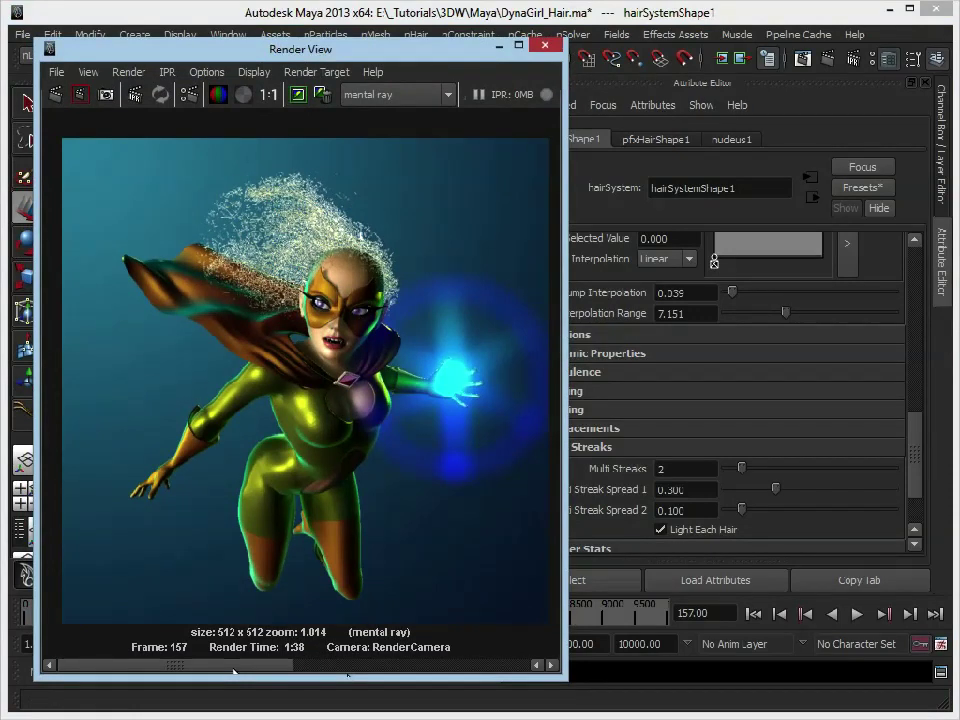
pyautogui.click(233, 671)
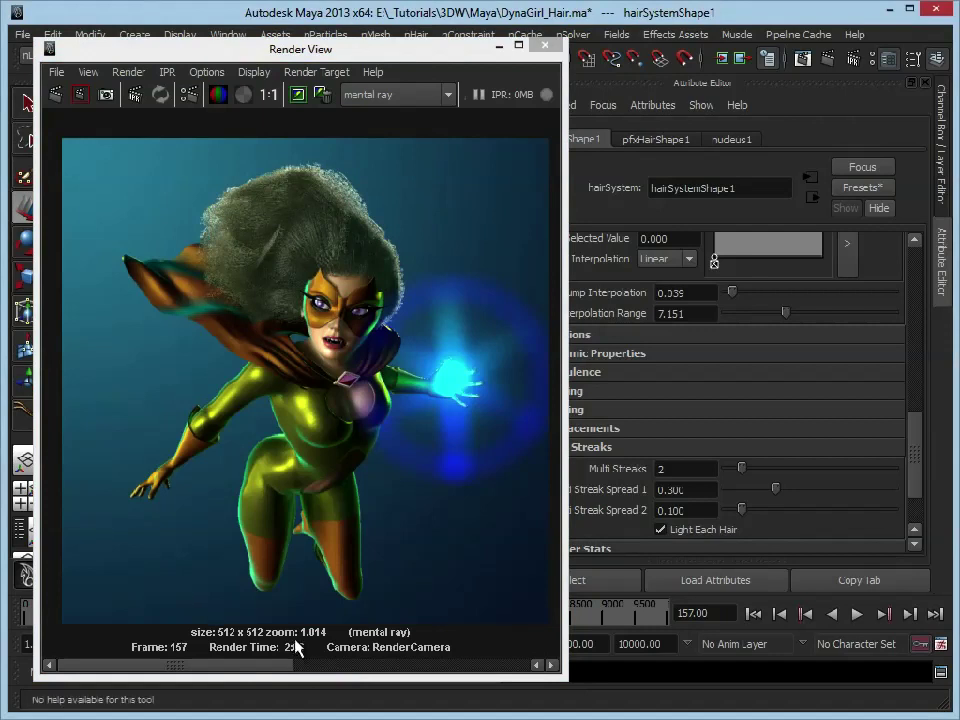
pyautogui.moveTo(282, 672)
pyautogui.mouseDown()
pyautogui.moveTo(470, 668)
pyautogui.moveTo(270, 671)
pyautogui.moveTo(505, 677)
pyautogui.moveTo(272, 671)
pyautogui.mouseUp()
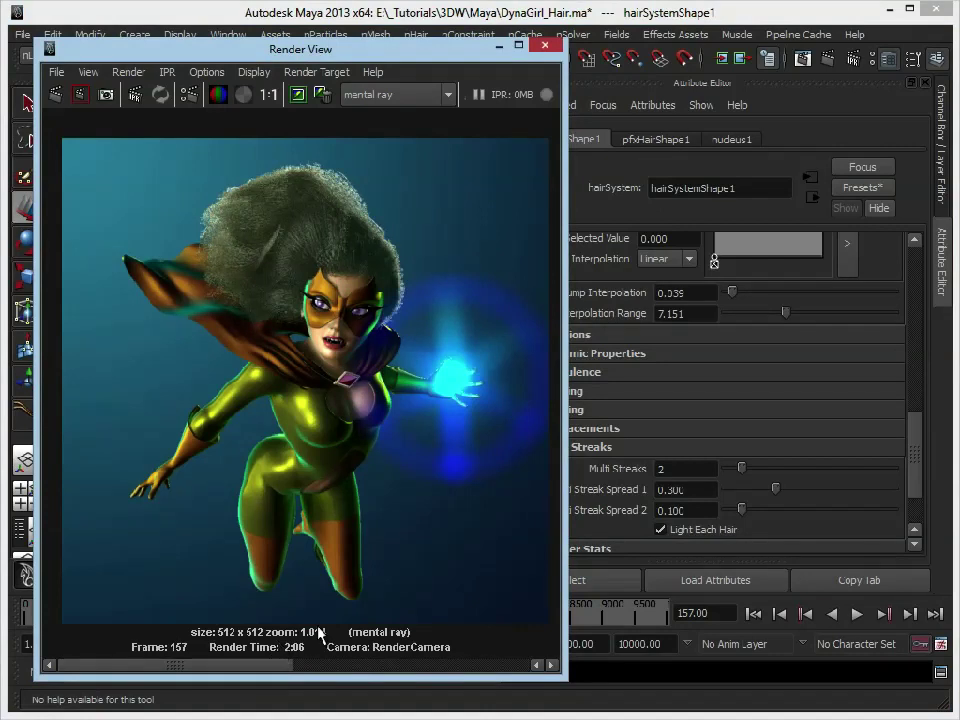
pyautogui.moveTo(924, 472); pyautogui.dragTo(895, 300)
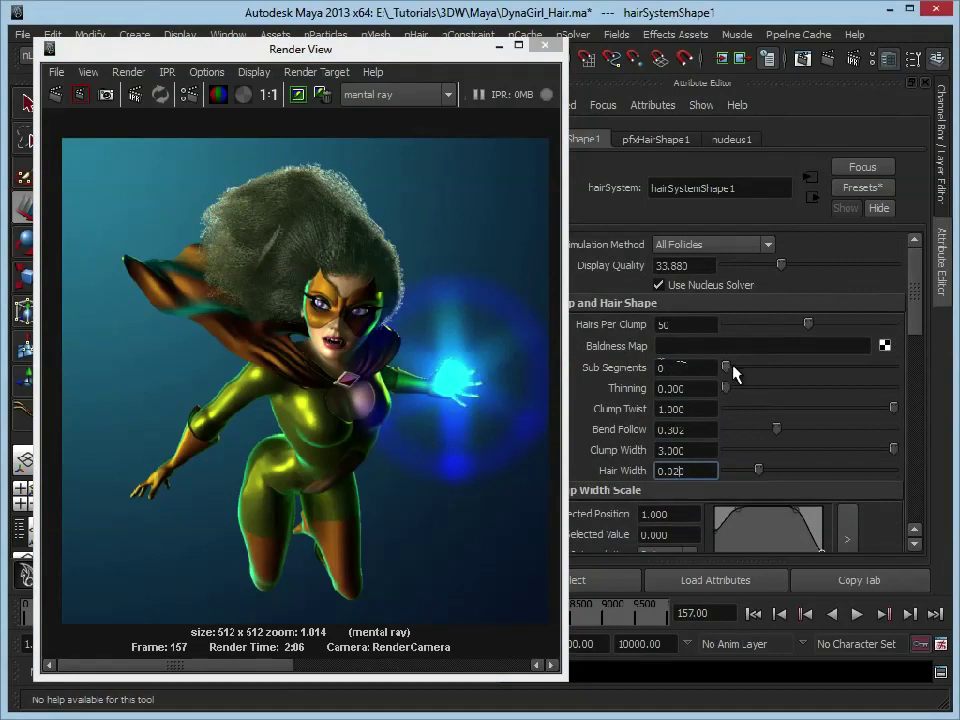
# - Raise Sub Segments to 2, keep Hair Width at 0.02, and minimize the Render View
pyautogui.moveTo(733, 367); pyautogui.dragTo(761, 369)
pyautogui.write('0')
pyautogui.press('BackSpace')
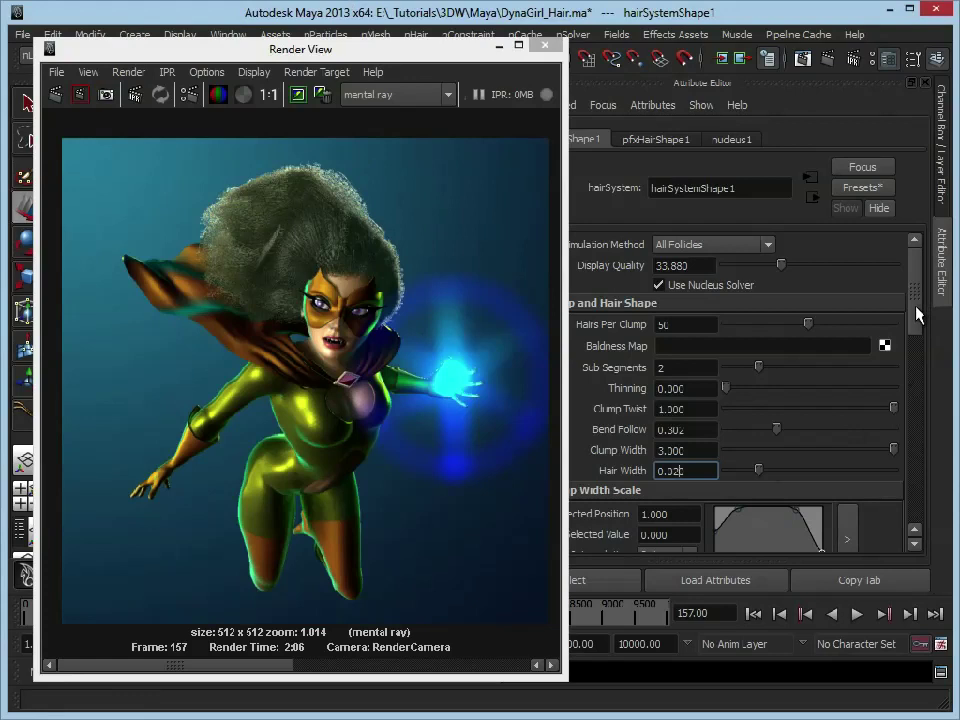
pyautogui.moveTo(916, 315); pyautogui.dragTo(916, 360)
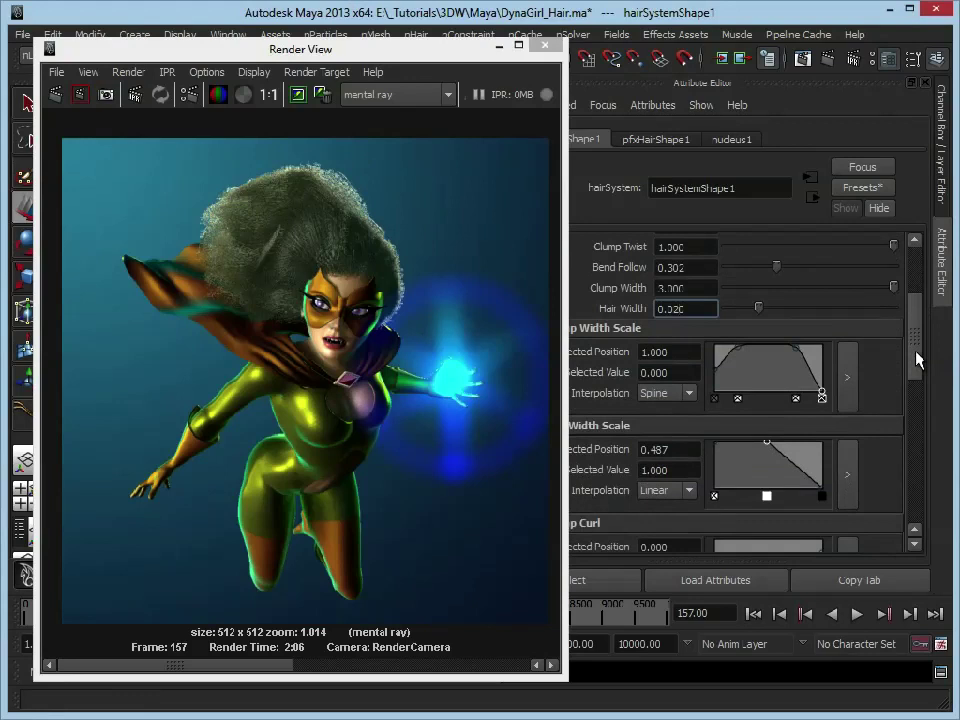
pyautogui.moveTo(916, 360); pyautogui.dragTo(916, 325)
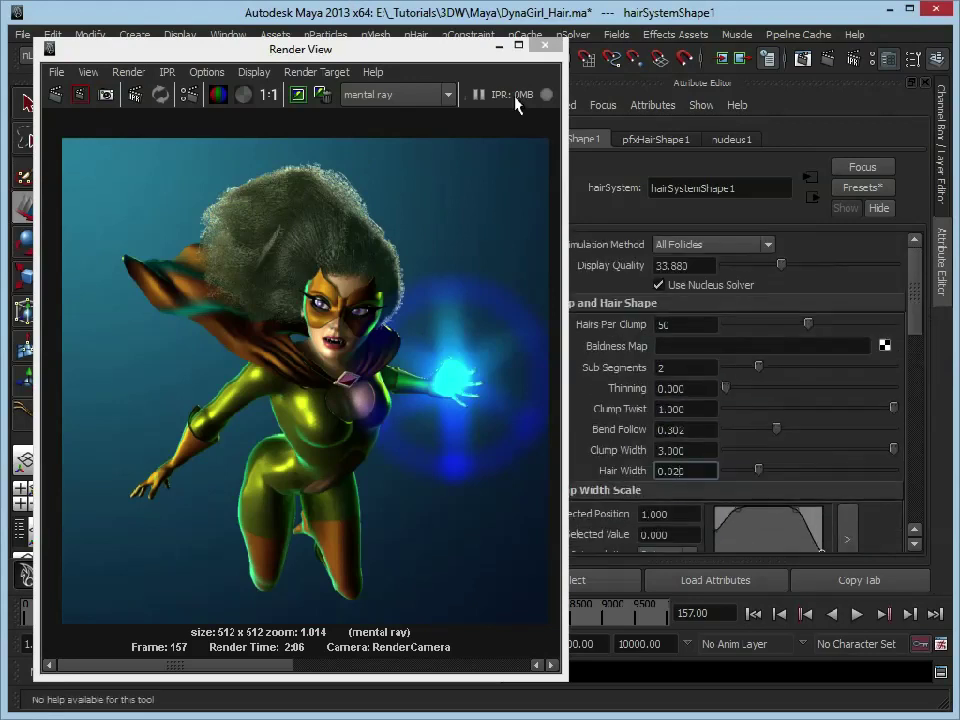
pyautogui.click(499, 51)
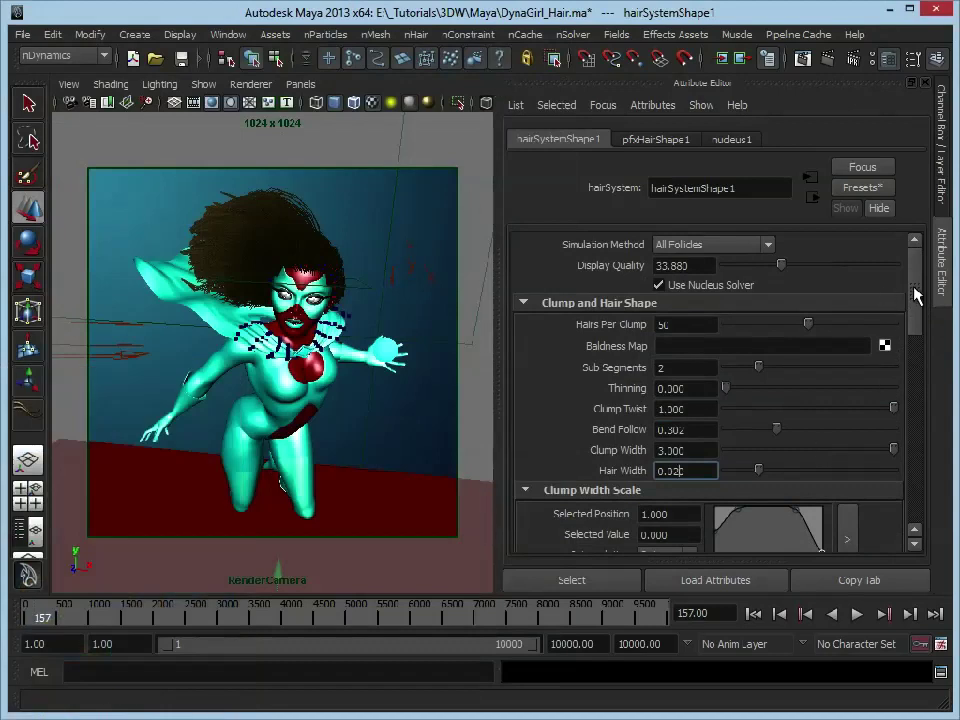
# - Reduce Multi Streaks to 1, then collapse Multi Streaks and reopen the hair Shading section
pyautogui.moveTo(916, 293); pyautogui.dragTo(930, 482)
pyautogui.click(624, 366)
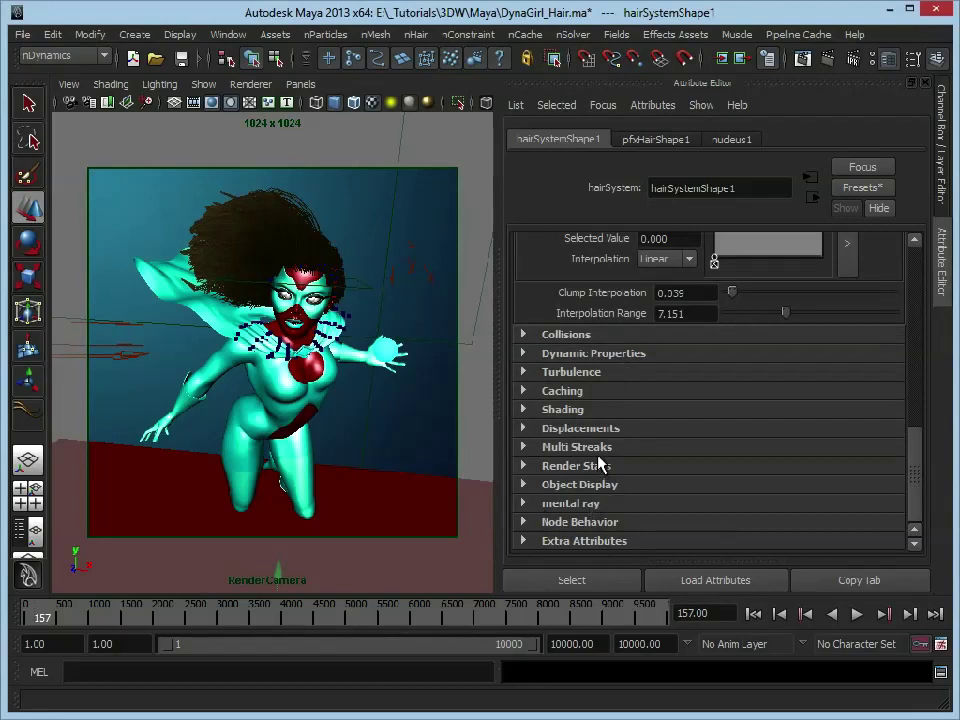
pyautogui.click(544, 448)
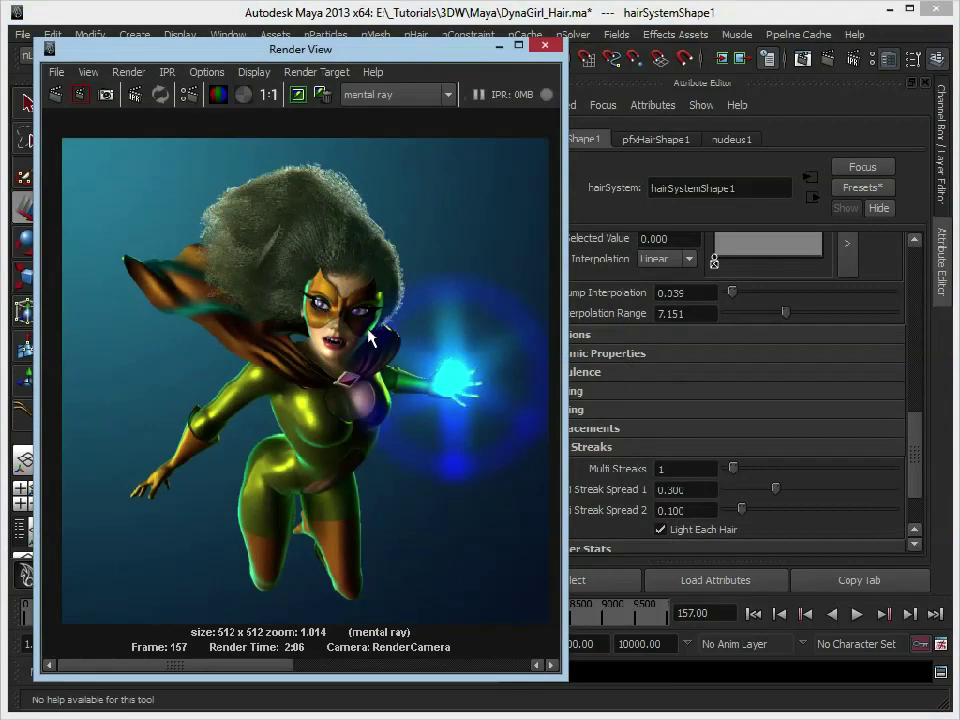
pyautogui.click(500, 45)
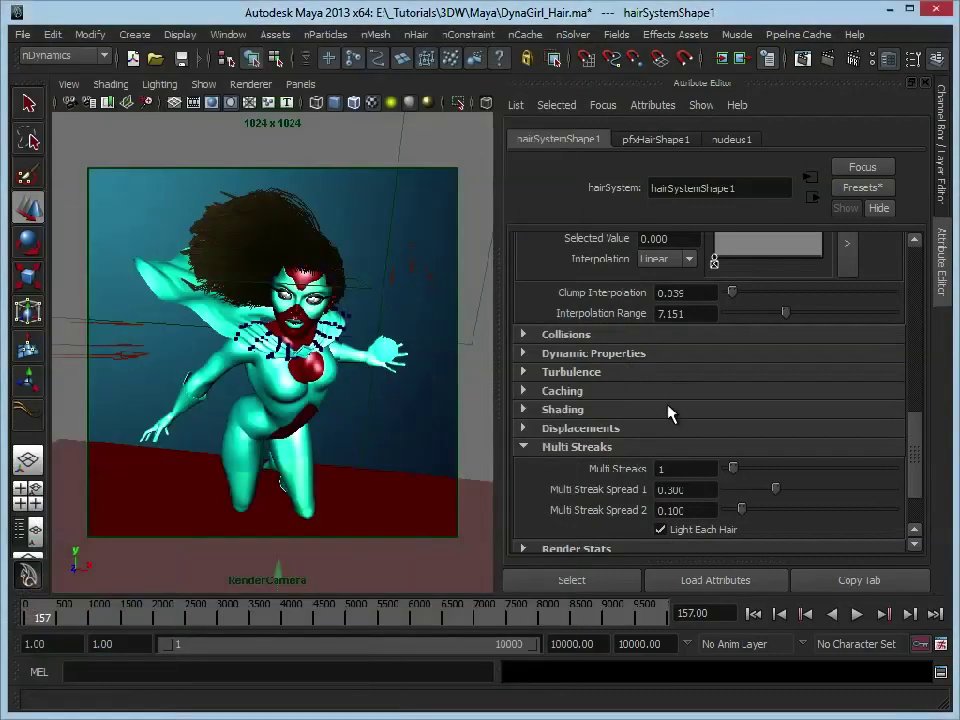
pyautogui.click(608, 450)
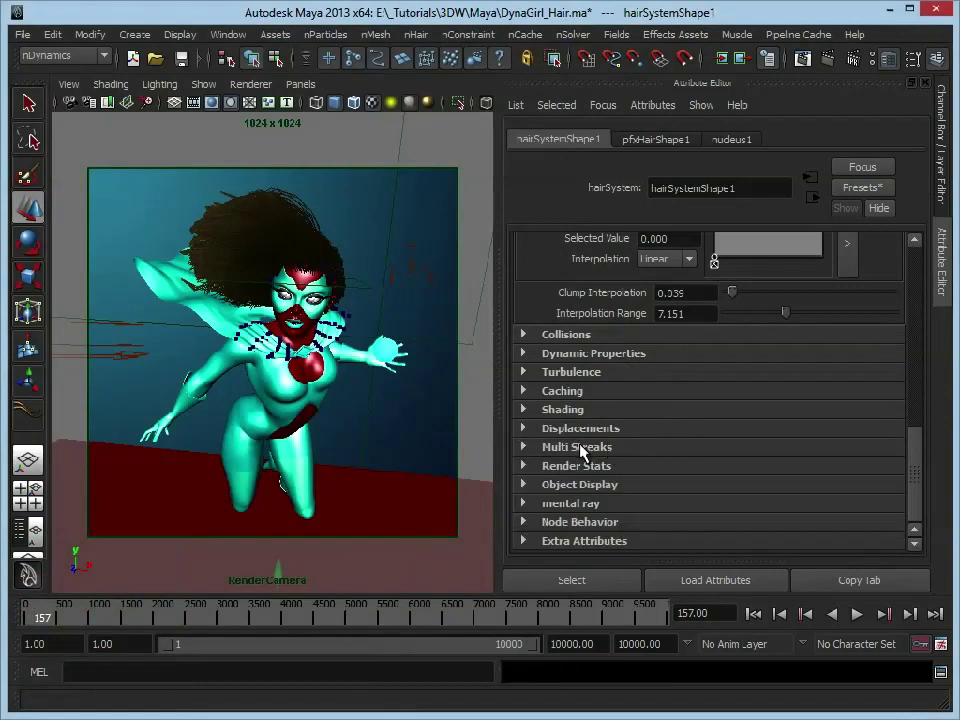
pyautogui.click(597, 412)
pyautogui.scroll(-2, 560, 410)
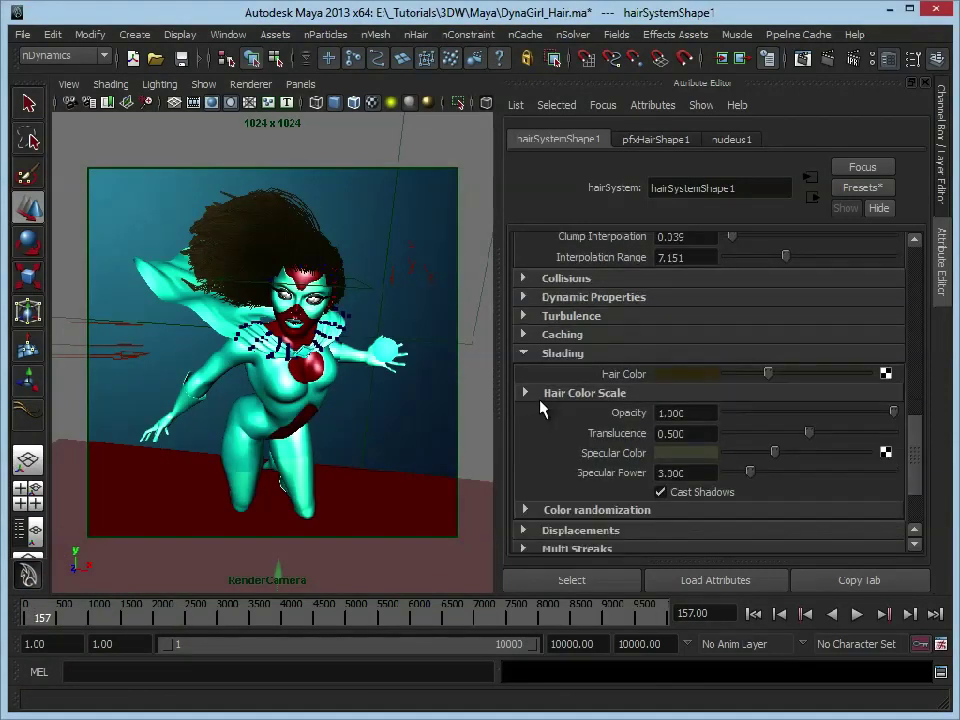